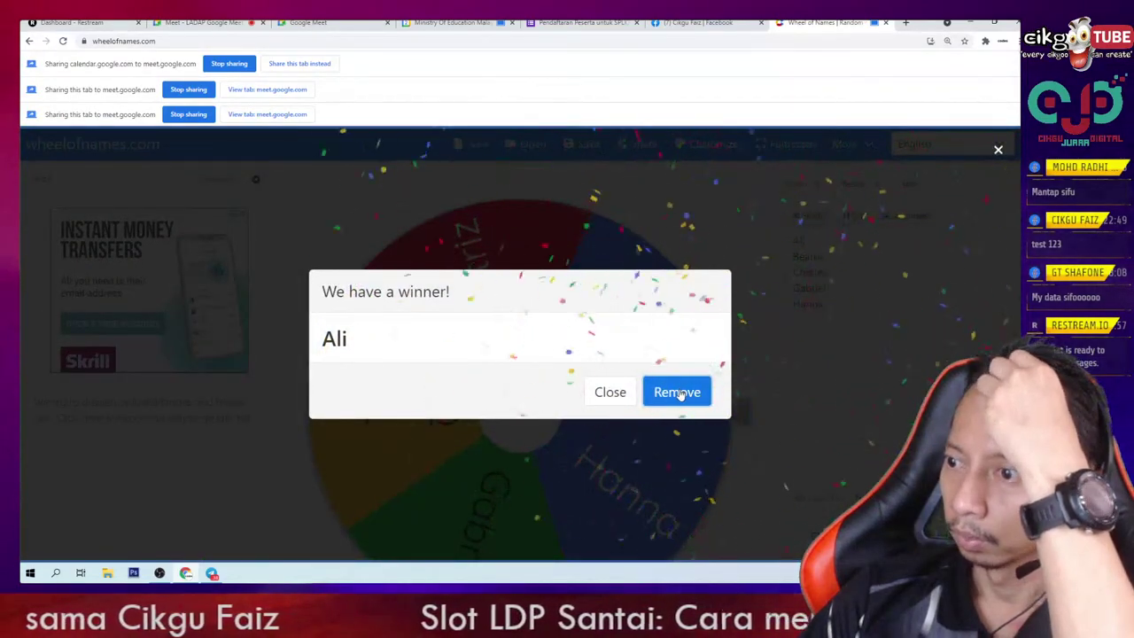
- Remove the drawn winner from the wheel and highlight the drawn names in the results list
{"action": "left_click", "coordinate": [679, 393]}
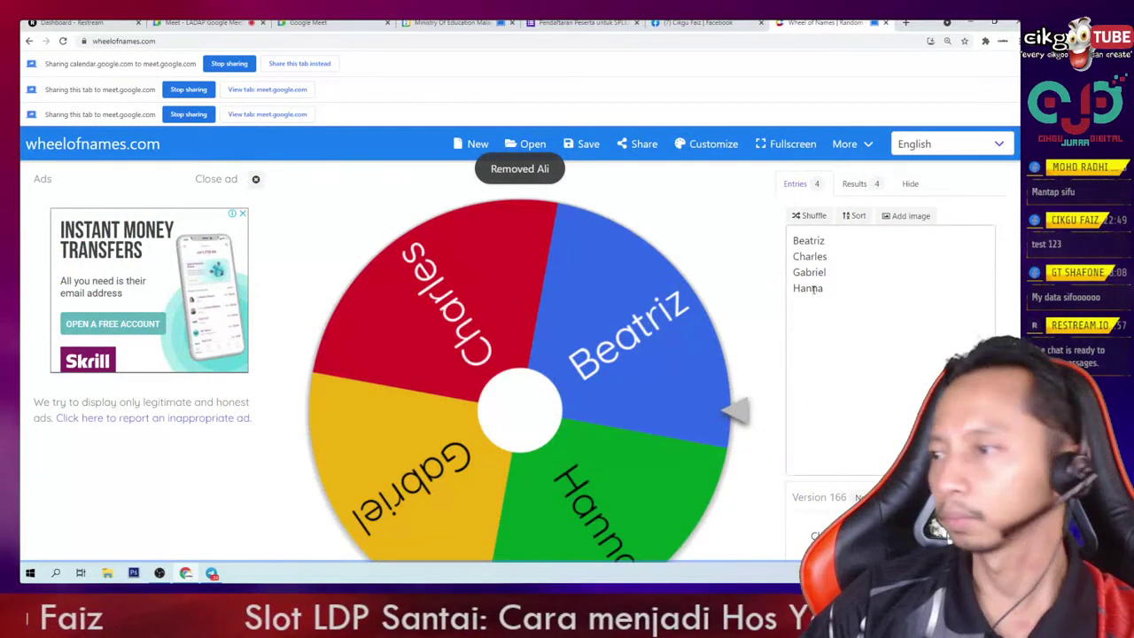
{"action": "left_click", "coordinate": [856, 186]}
{"action": "left_click_drag", "start_coordinate": [794, 240], "coordinate": [815, 293]}
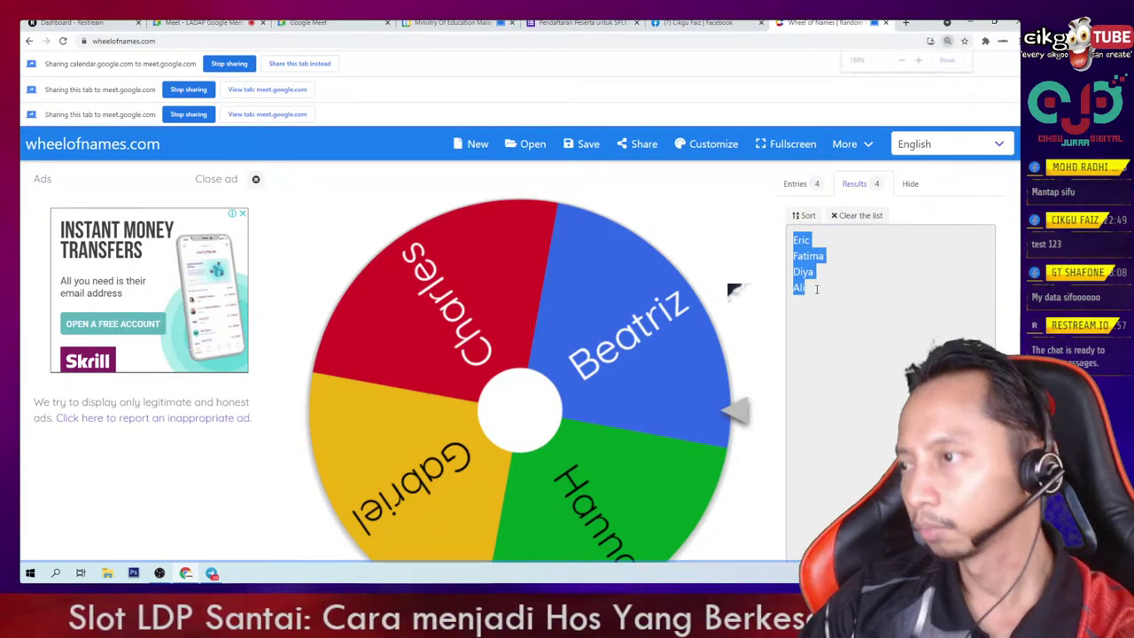
{"action": "scroll", "coordinate": [875, 343], "scroll_direction": "up", "scroll_amount": 4}
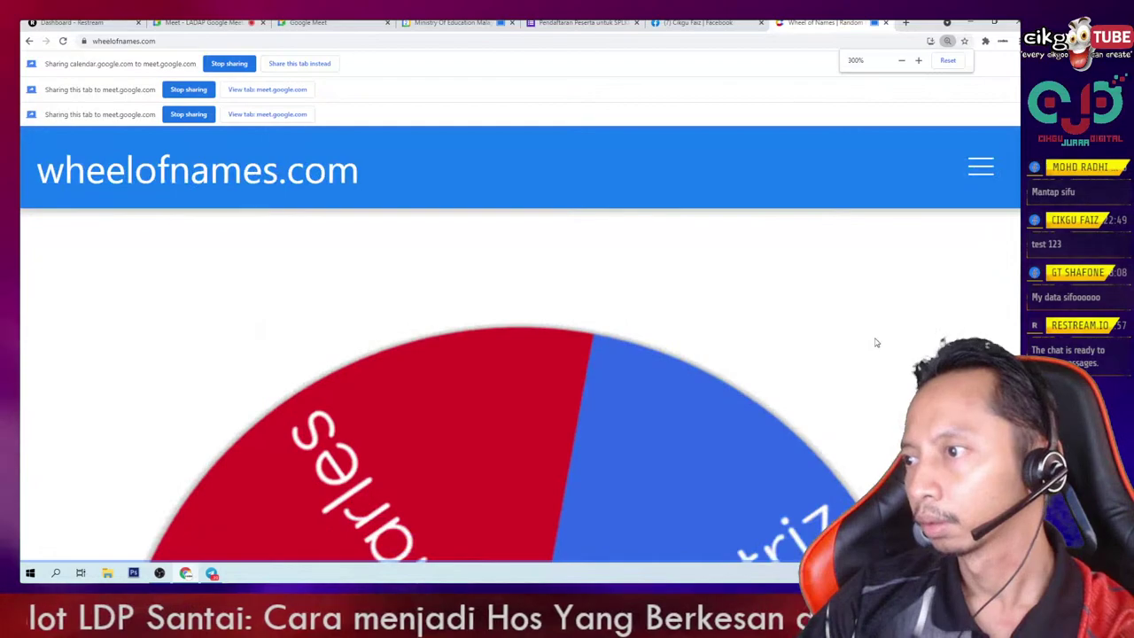
{"action": "scroll", "coordinate": [875, 342], "scroll_direction": "down", "scroll_amount": 3}
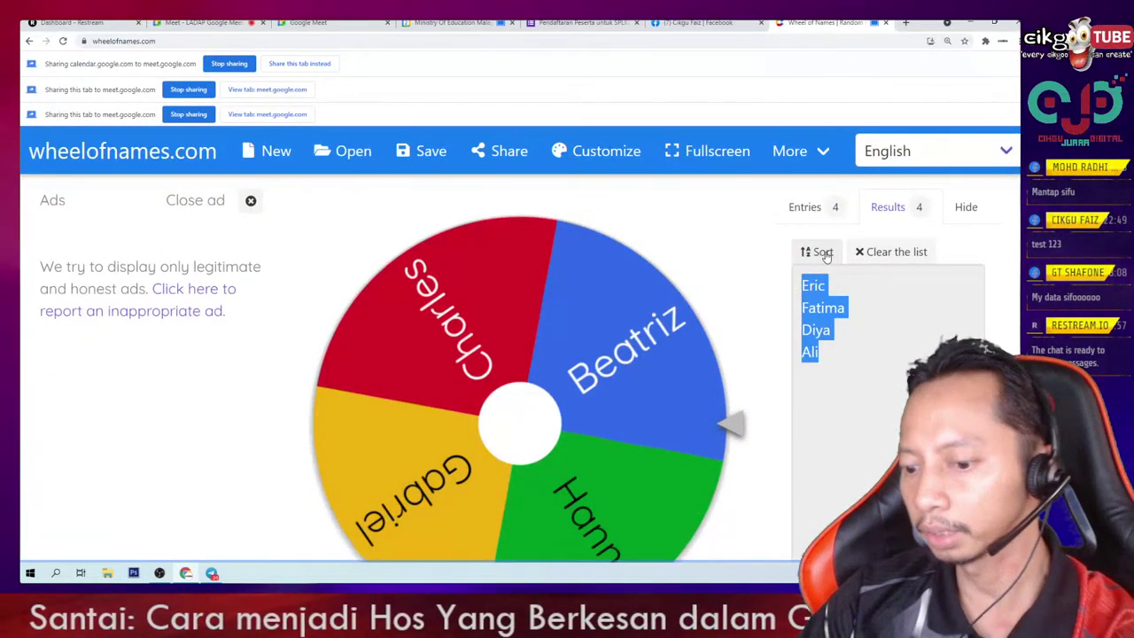
{"action": "scroll", "coordinate": [824, 255], "scroll_direction": "down", "scroll_amount": 2}
- Delete all remaining names from the wheel's entries and show the results list again
{"action": "left_click", "coordinate": [795, 184]}
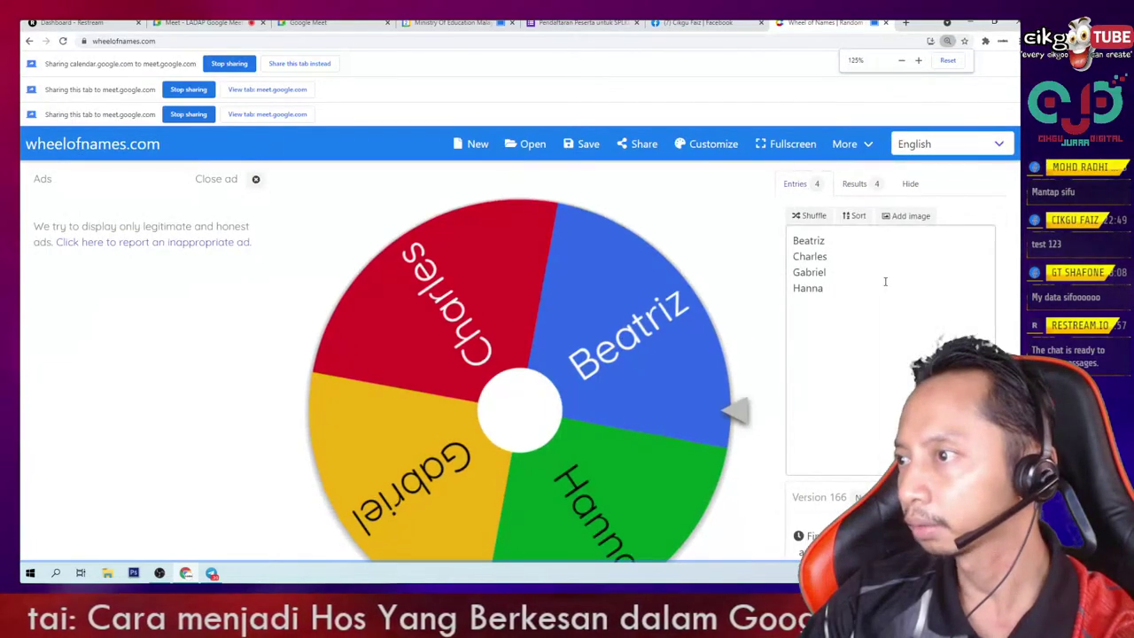
{"action": "left_click", "coordinate": [884, 281]}
{"action": "key", "text": "ctrl+a"}
{"action": "key", "text": "BackSpace"}
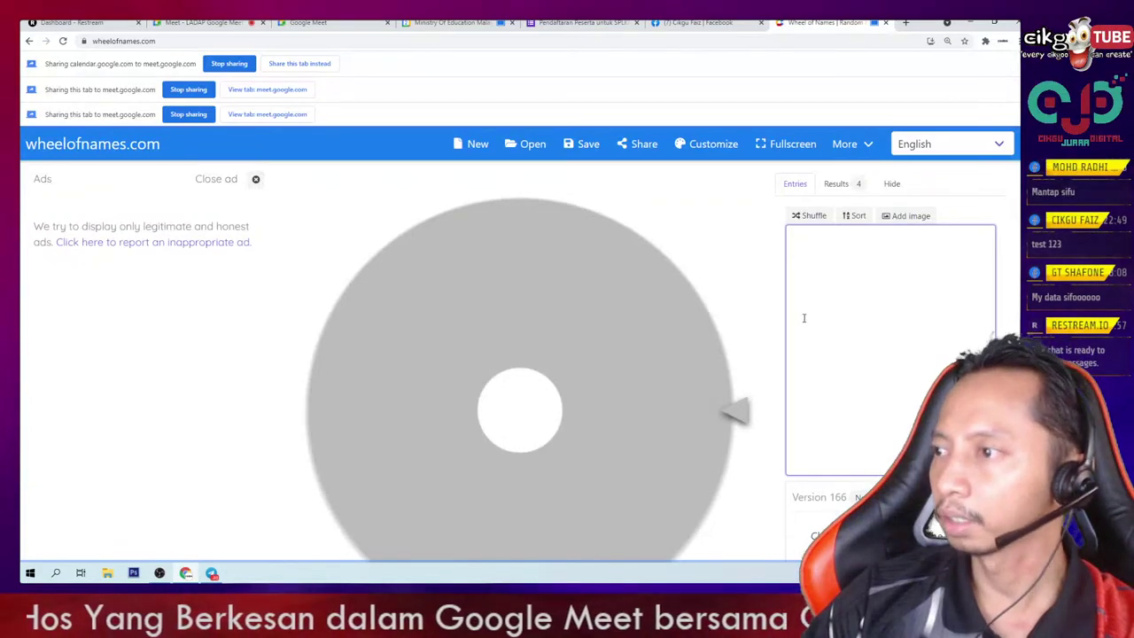
{"action": "left_click", "coordinate": [838, 184]}
{"action": "left_click", "coordinate": [797, 184]}
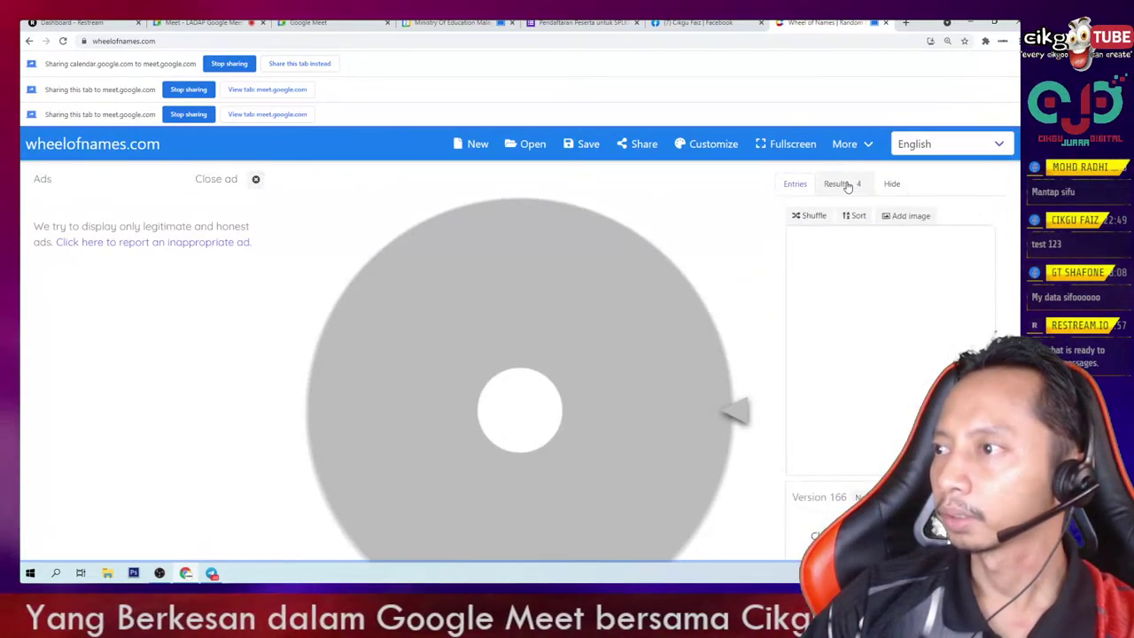
{"action": "left_click", "coordinate": [834, 184]}
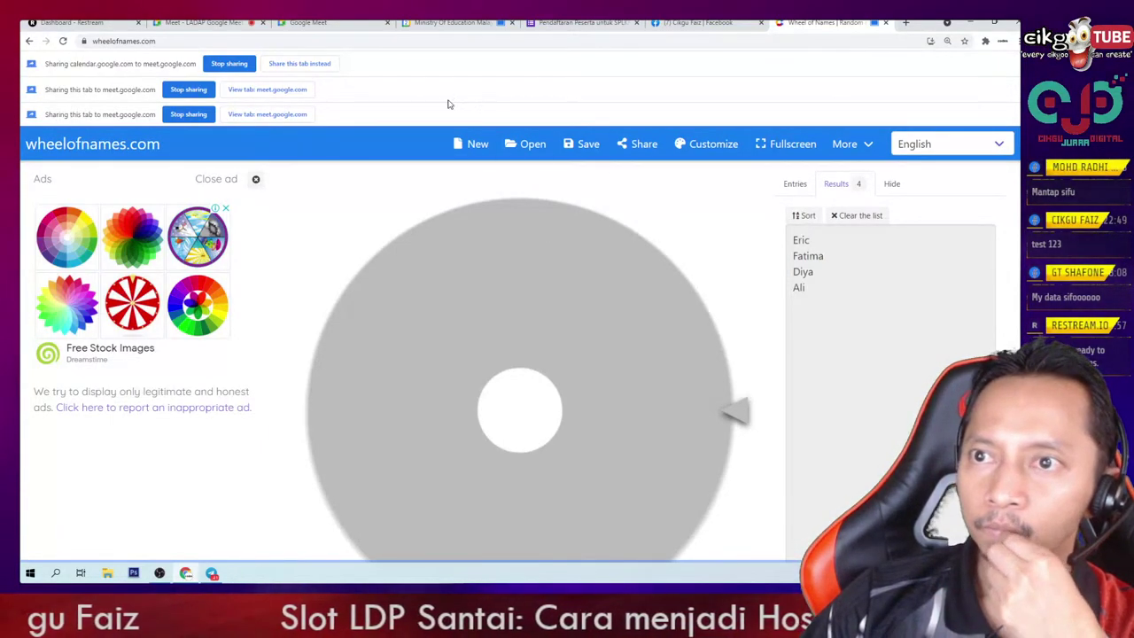
- Switch to the Google Calendar tab, share it in the Meet call instead, and leave the event editor
{"action": "left_click", "coordinate": [456, 22]}
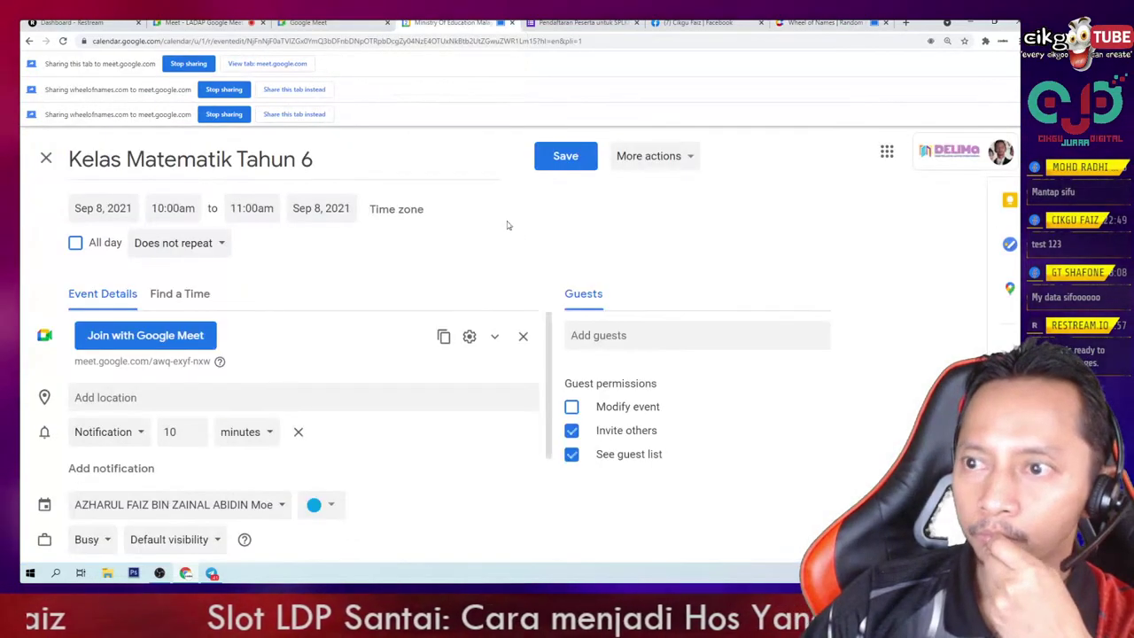
{"action": "left_click", "coordinate": [292, 114]}
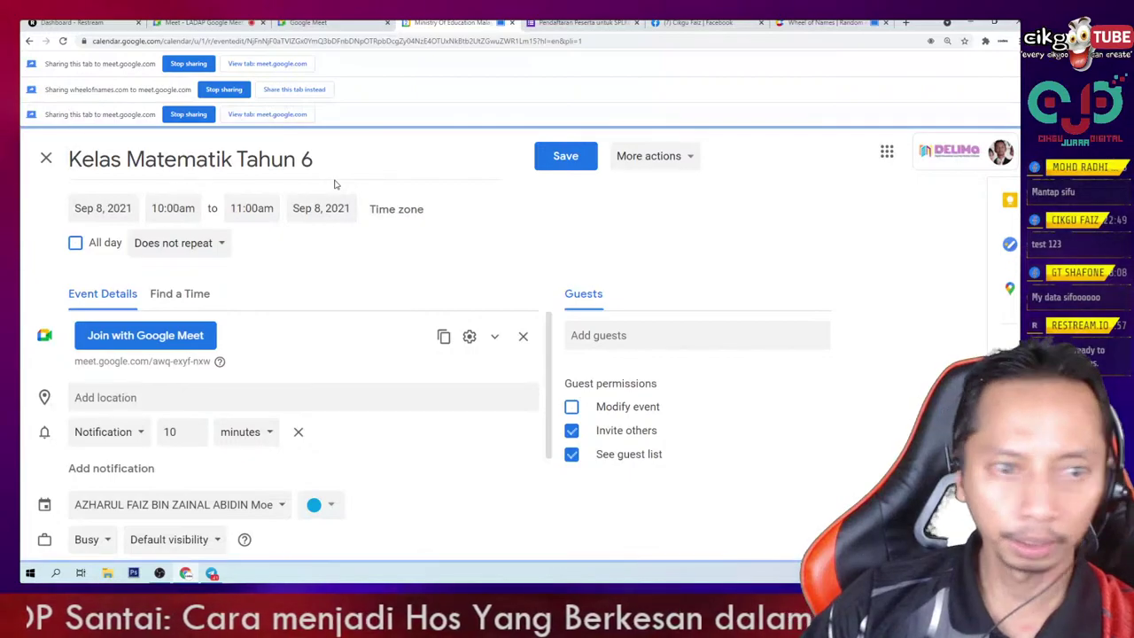
{"action": "left_click", "coordinate": [46, 158]}
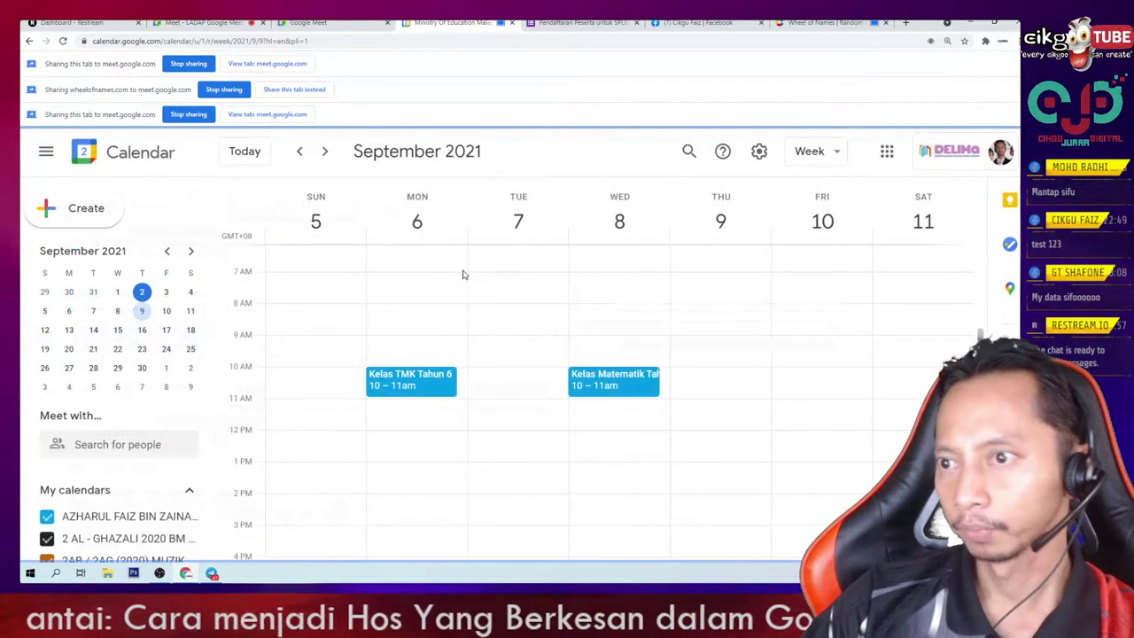
- Open the Kelas Matematik Tahun 6 event on Wednesday, September 8 for editing
{"action": "scroll", "coordinate": [628, 399], "scroll_direction": "down", "scroll_amount": 2}
{"action": "scroll", "coordinate": [628, 400], "scroll_direction": "up", "scroll_amount": 1}
{"action": "scroll", "coordinate": [628, 397], "scroll_direction": "up", "scroll_amount": 2}
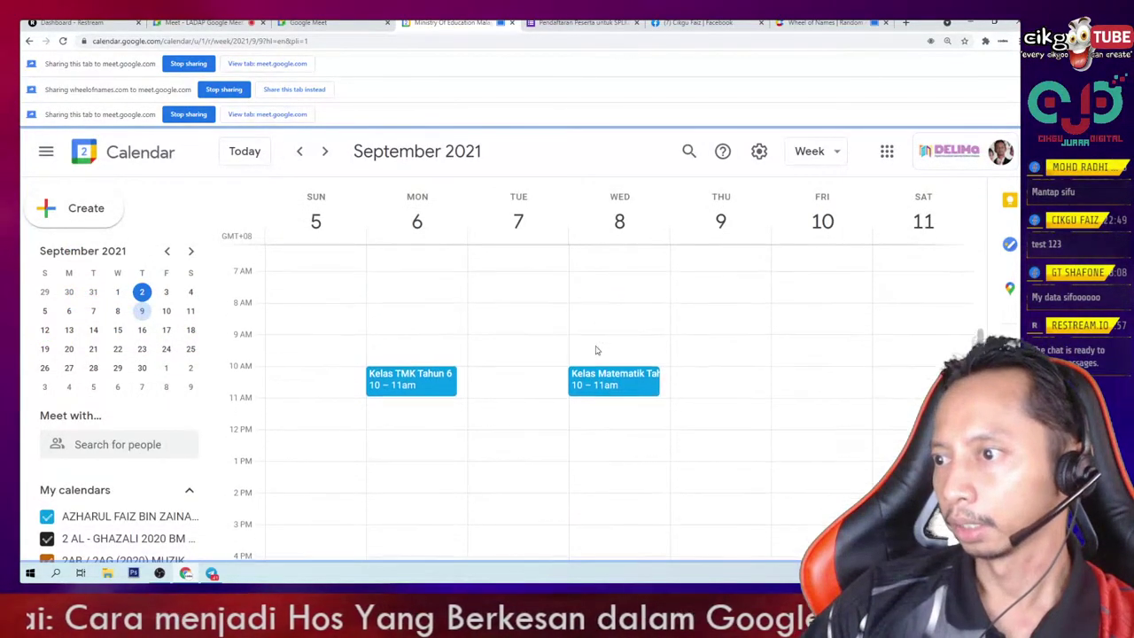
{"action": "scroll", "coordinate": [600, 379], "scroll_direction": "down", "scroll_amount": 1}
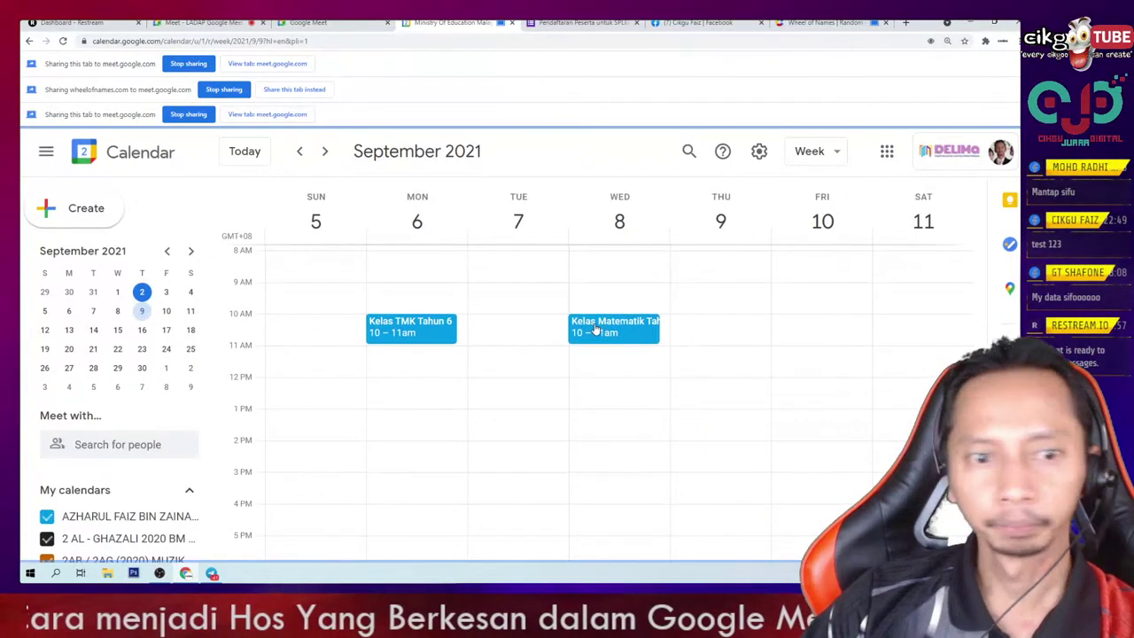
{"action": "key", "text": "ctrl+plus"}
{"action": "key", "text": "ctrl+plus"}
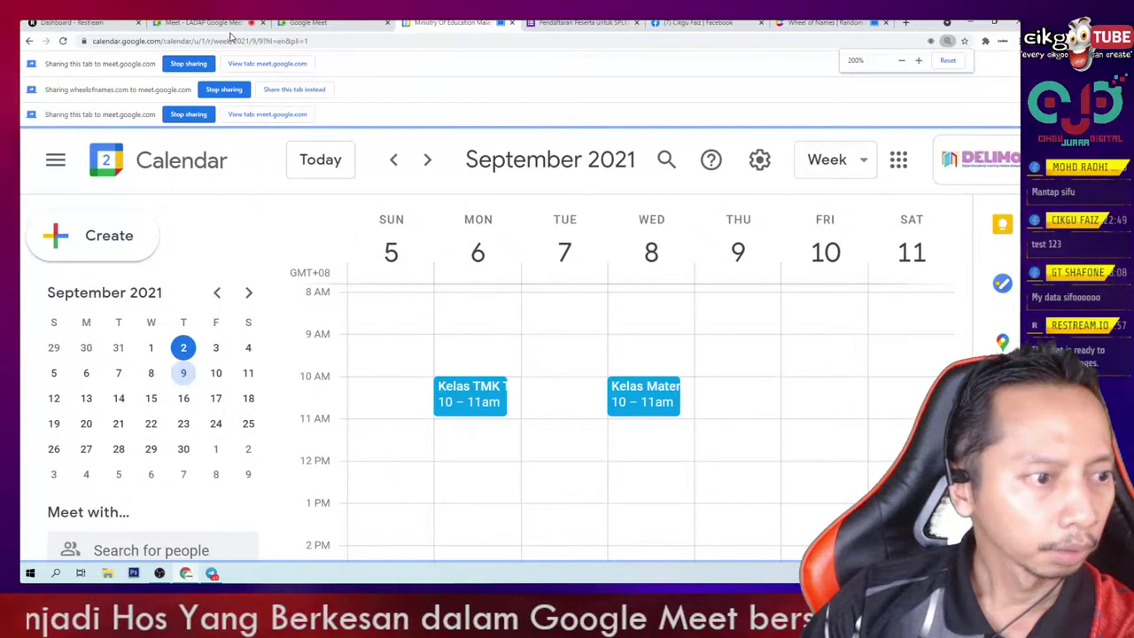
{"action": "scroll", "coordinate": [623, 394], "scroll_direction": "down", "scroll_amount": 1}
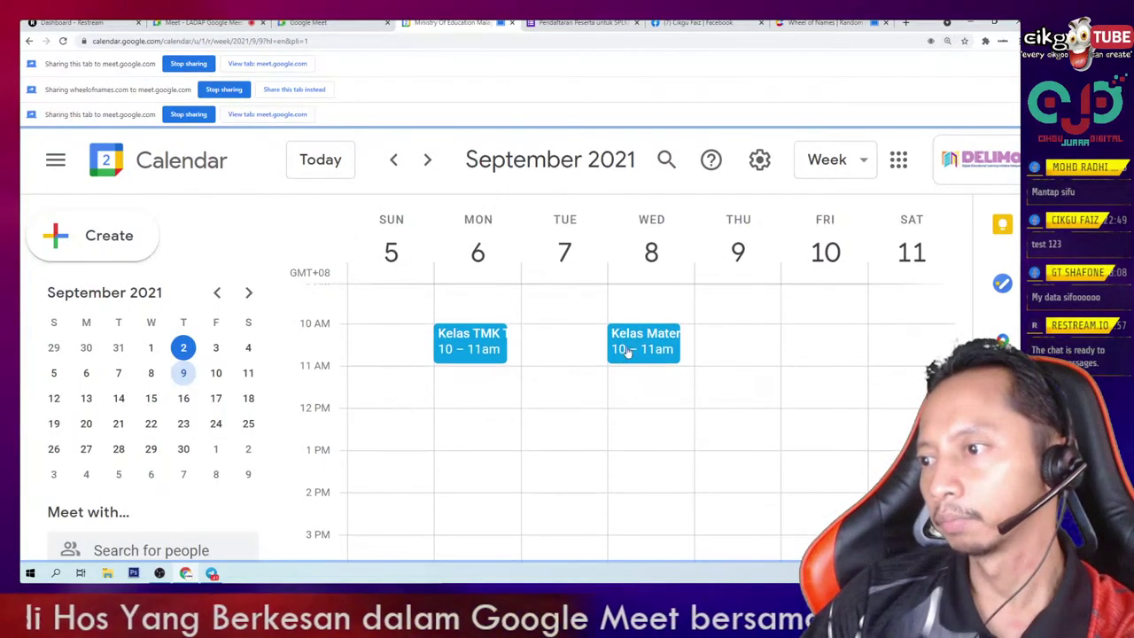
{"action": "left_click", "coordinate": [623, 336]}
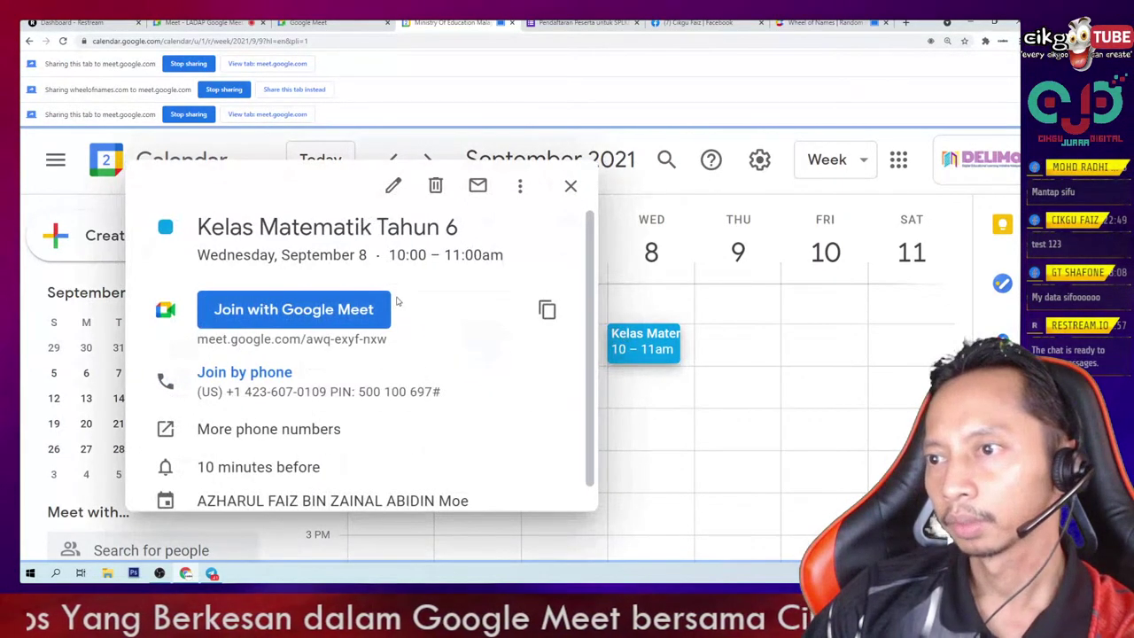
{"action": "scroll", "coordinate": [399, 292], "scroll_direction": "down", "scroll_amount": 1}
{"action": "scroll", "coordinate": [428, 310], "scroll_direction": "up", "scroll_amount": 1}
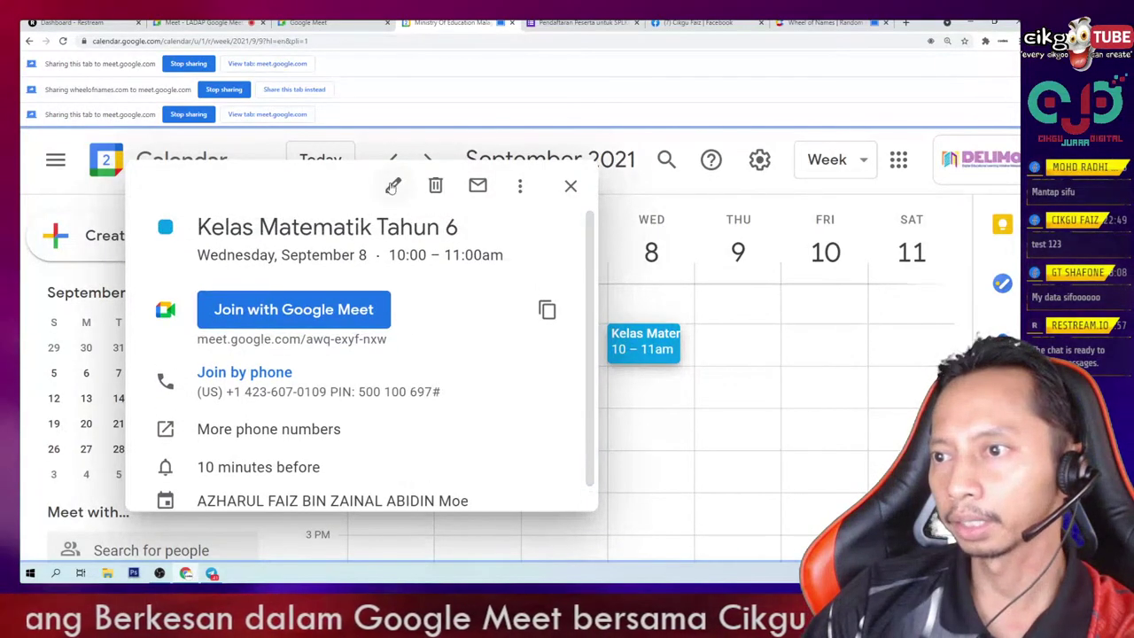
{"action": "left_click", "coordinate": [392, 187]}
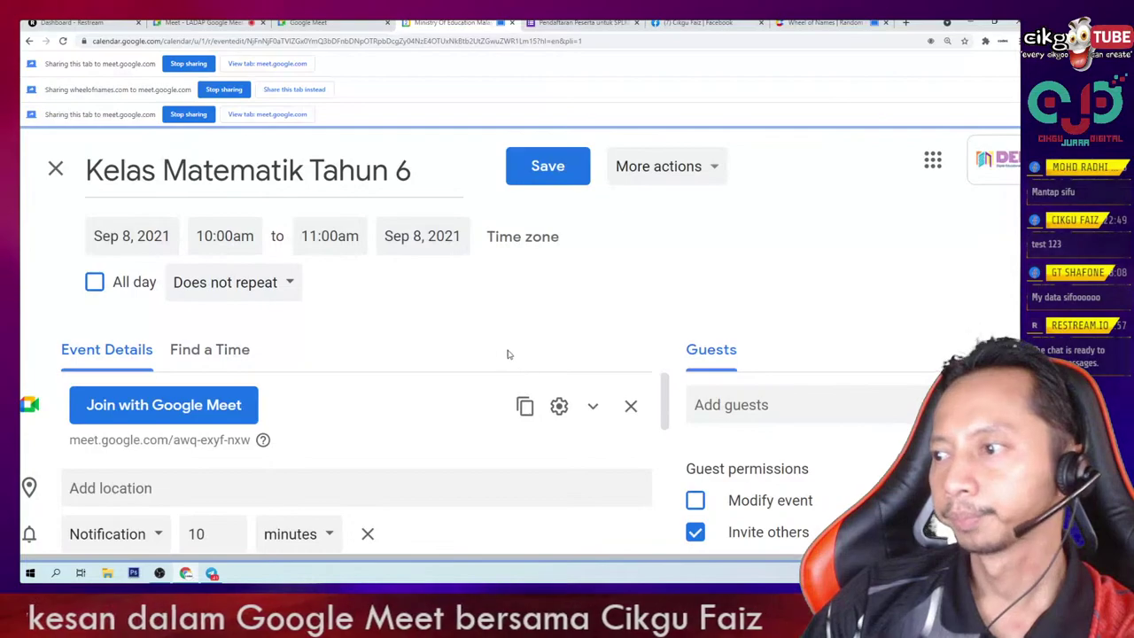
{"action": "left_click", "coordinate": [213, 237]}
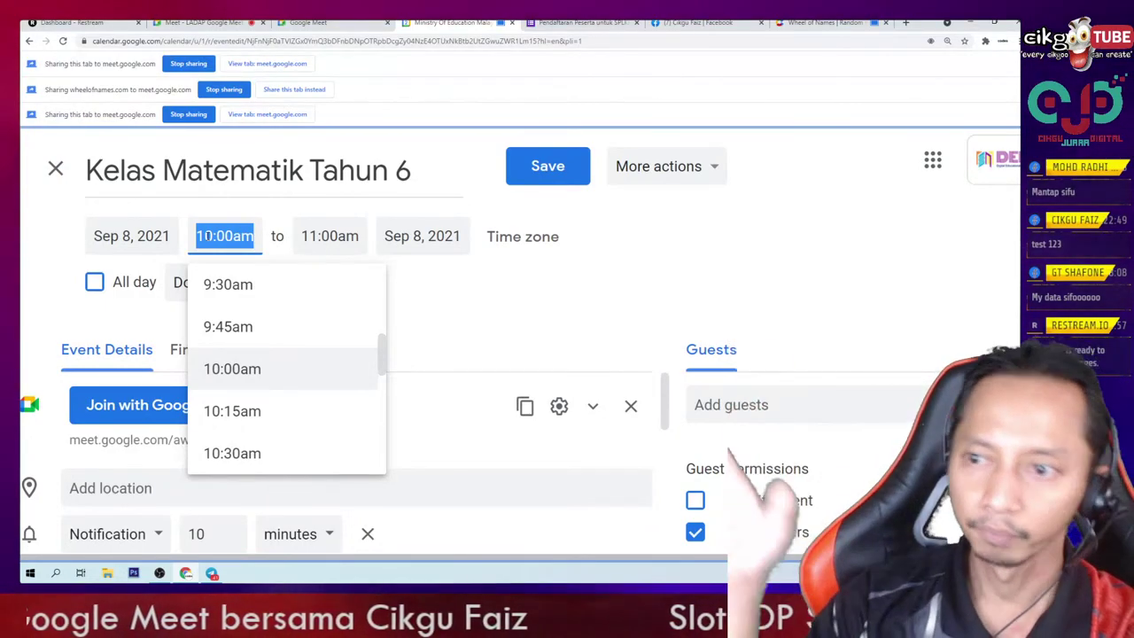
{"action": "left_click", "coordinate": [440, 312]}
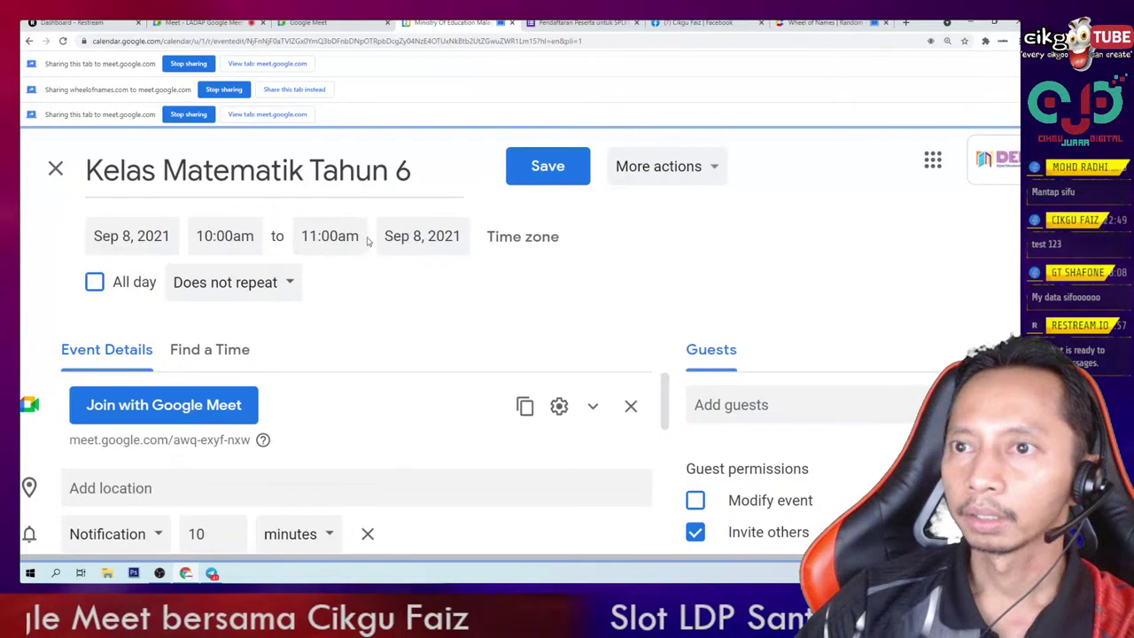
{"action": "left_click", "coordinate": [215, 237]}
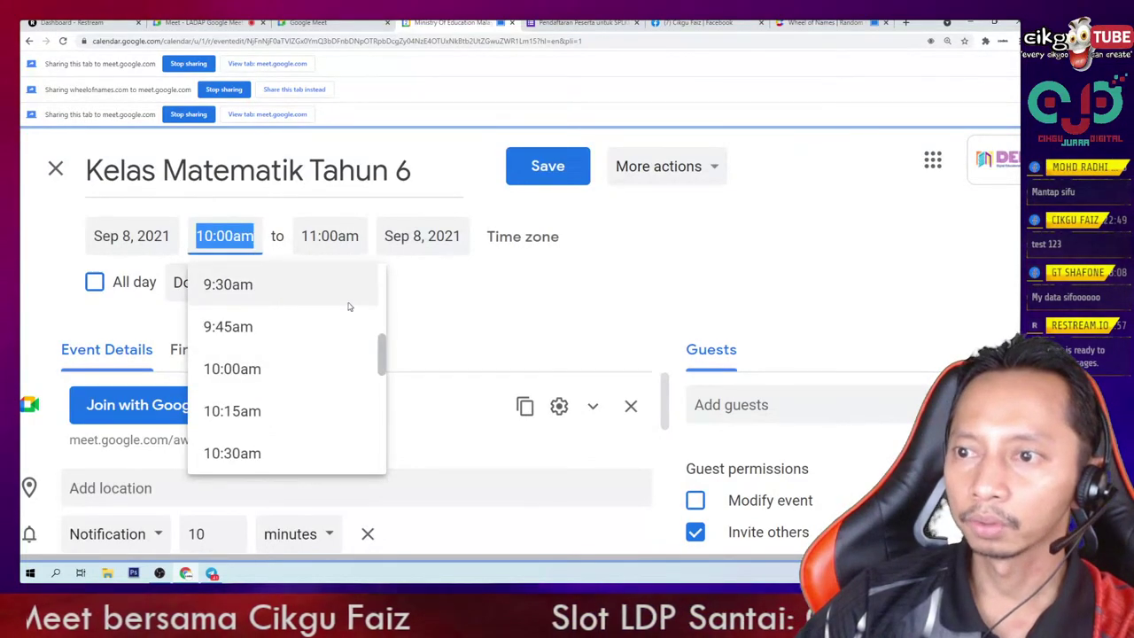
{"action": "left_click", "coordinate": [433, 318]}
- Reschedule the Kelas Matematik Tahun 6 event to Sep 15, 2021 with a 9:00am start and save it
{"action": "left_click", "coordinate": [137, 236]}
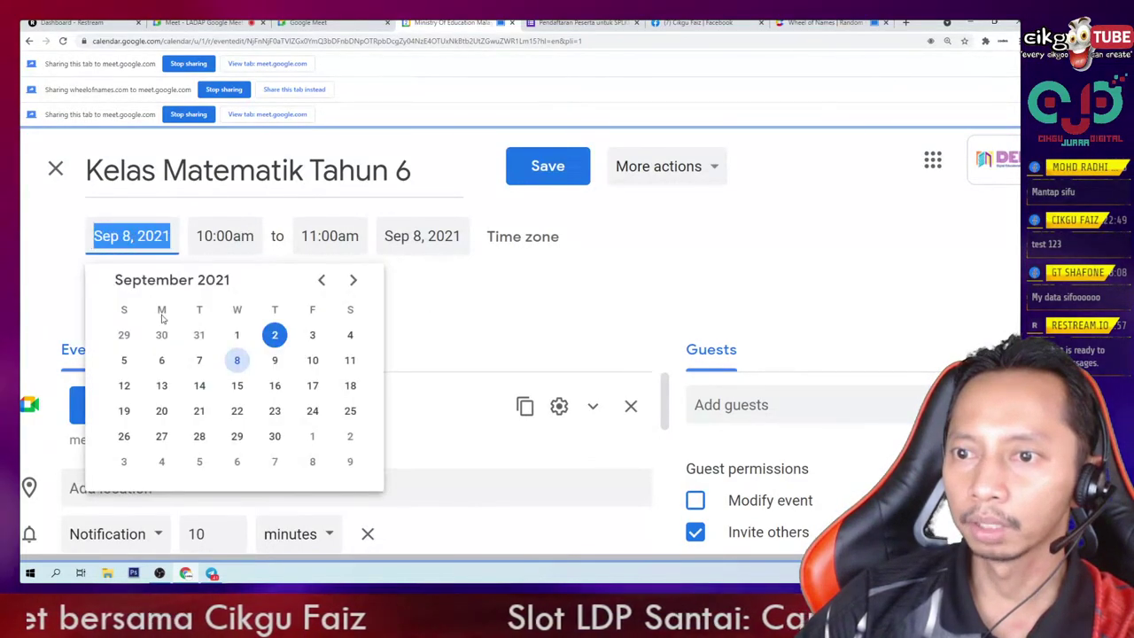
{"action": "left_click", "coordinate": [237, 386]}
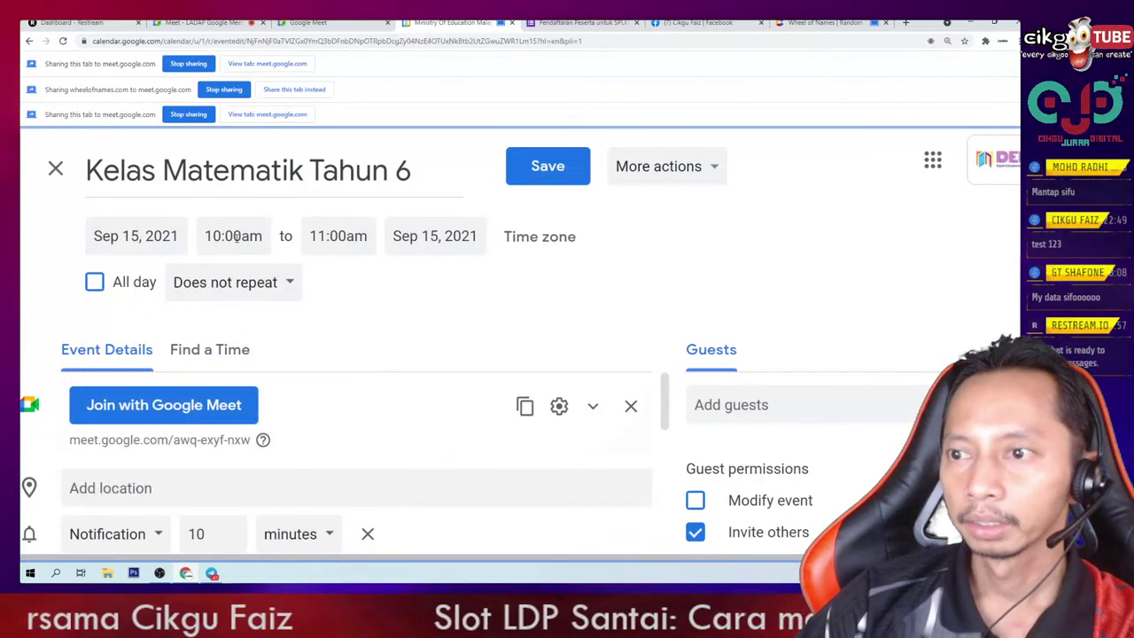
{"action": "left_click", "coordinate": [233, 235]}
{"action": "scroll", "coordinate": [250, 320], "scroll_direction": "up", "scroll_amount": 1}
{"action": "left_click", "coordinate": [243, 304]}
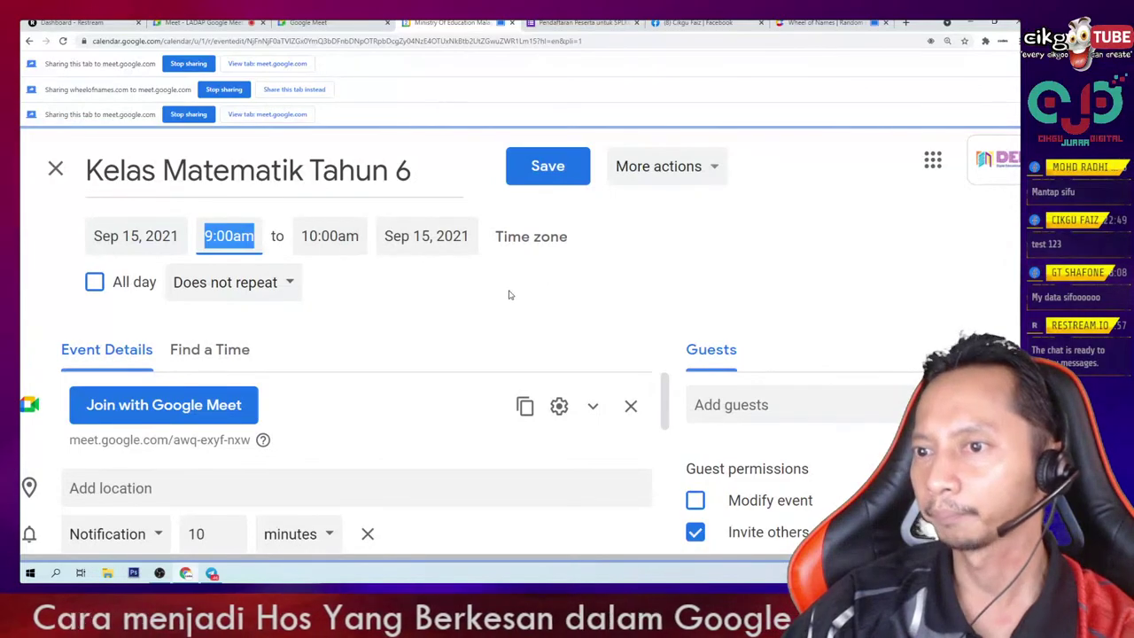
{"action": "left_click", "coordinate": [533, 178]}
- Go to the week of September 12 and view the details of the rescheduled Kelas Matematik Tahun 6 event
{"action": "scroll", "coordinate": [664, 366], "scroll_direction": "down", "scroll_amount": 3}
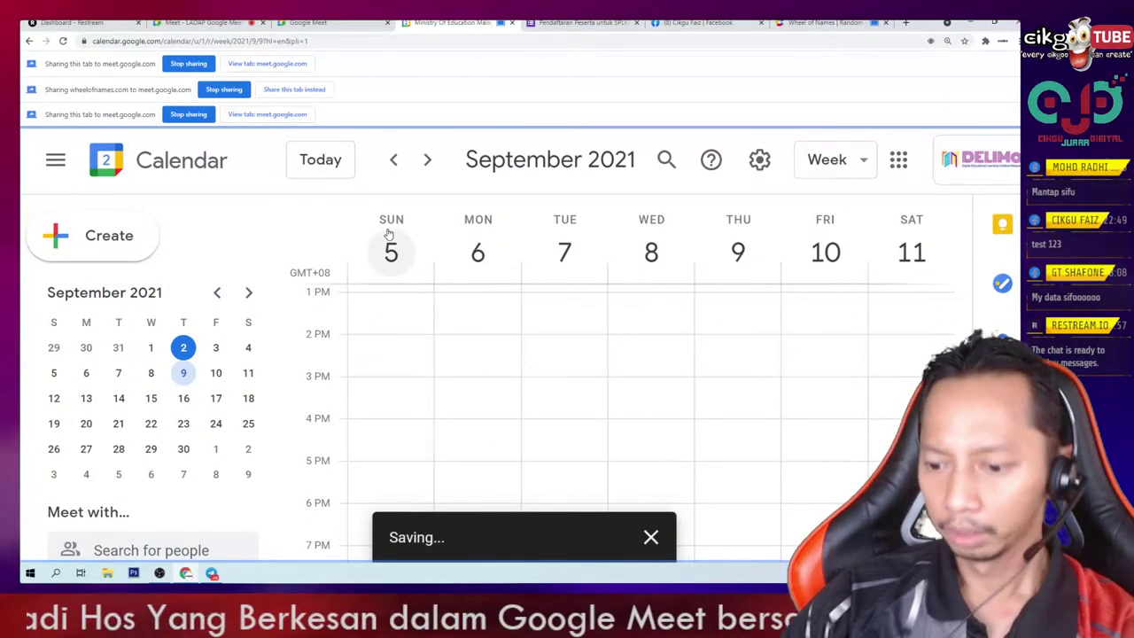
{"action": "key", "text": "ctrl+minus"}
{"action": "key", "text": "ctrl+minus"}
{"action": "key", "text": "ctrl+minus"}
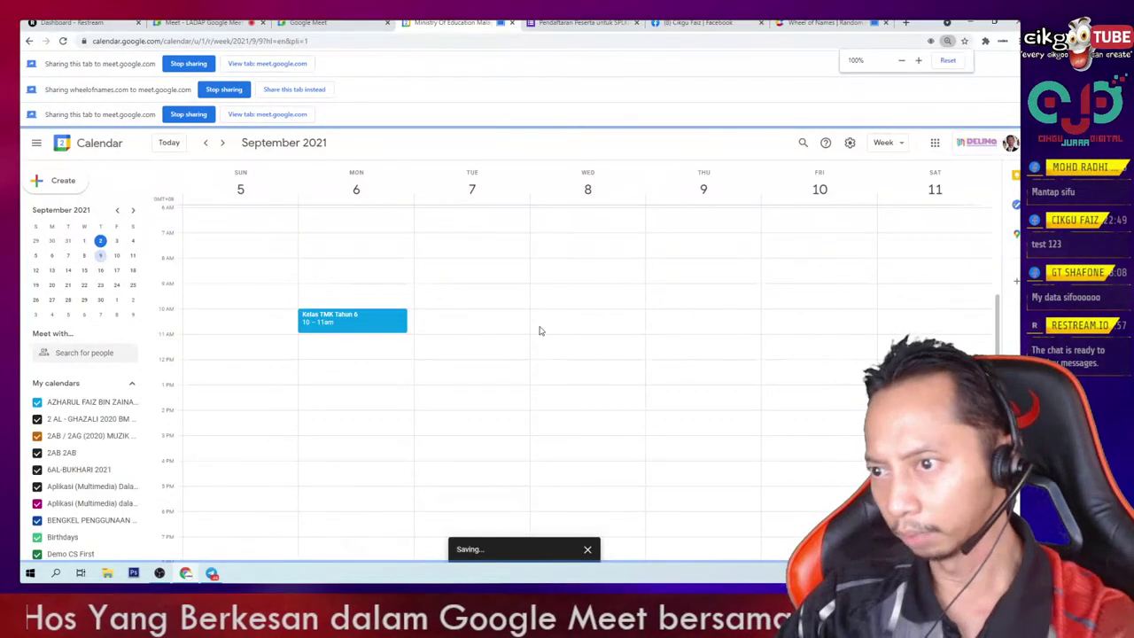
{"action": "left_click", "coordinate": [223, 142]}
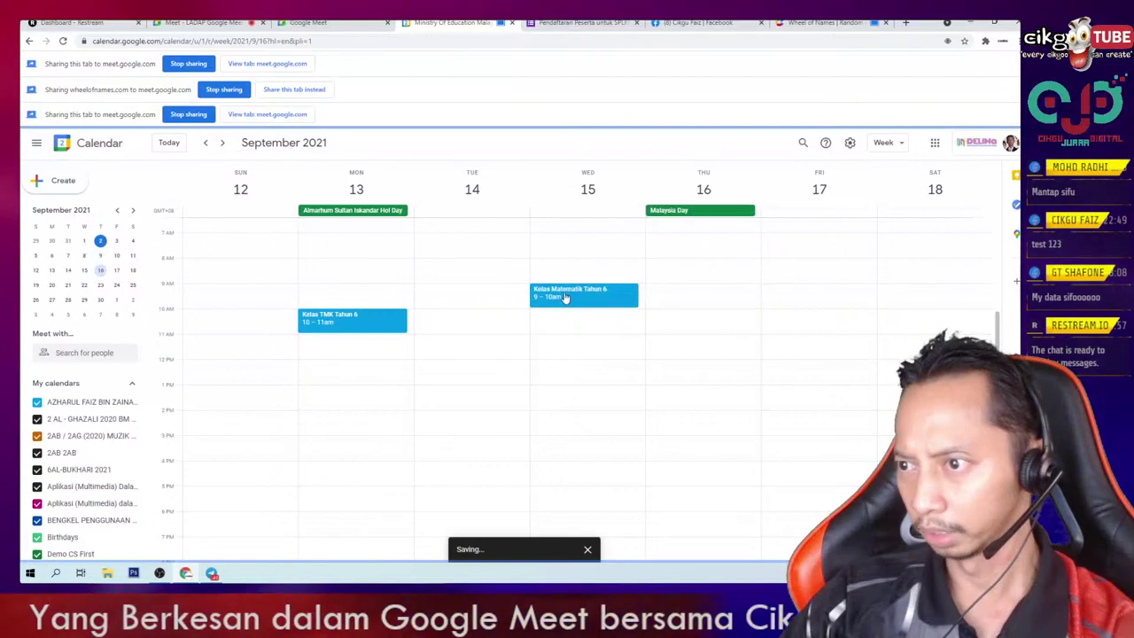
{"action": "left_click", "coordinate": [565, 298]}
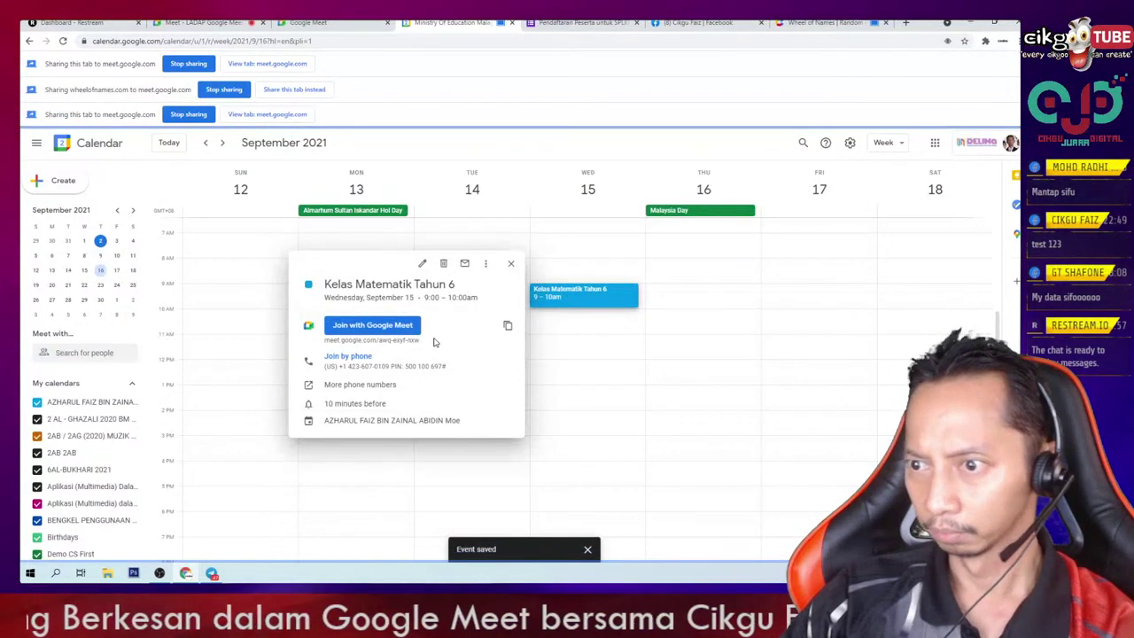
- Change the Kelas Matematik Tahun 6 event's date to Sep 29, 2021 and save it
{"action": "left_click", "coordinate": [419, 266]}
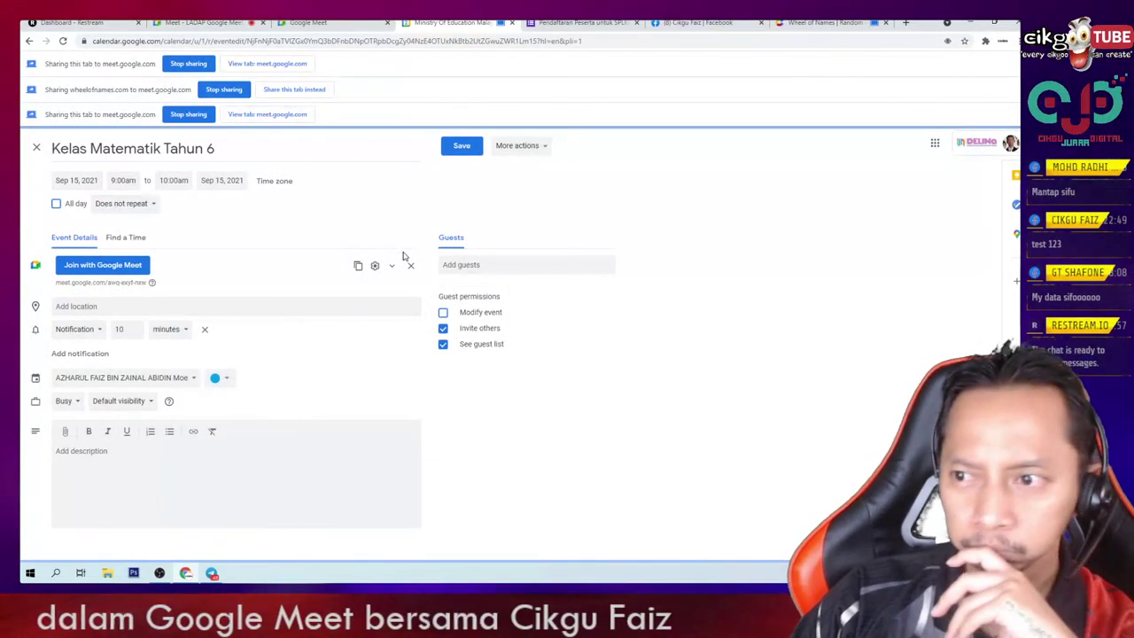
{"action": "left_click", "coordinate": [76, 180]}
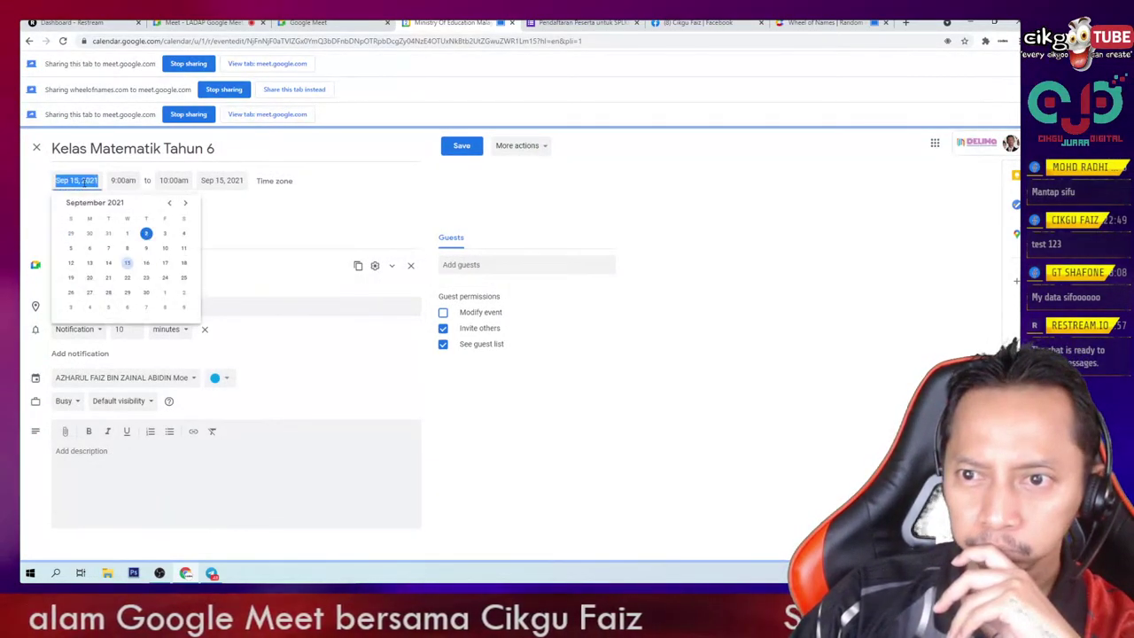
{"action": "left_click", "coordinate": [127, 294]}
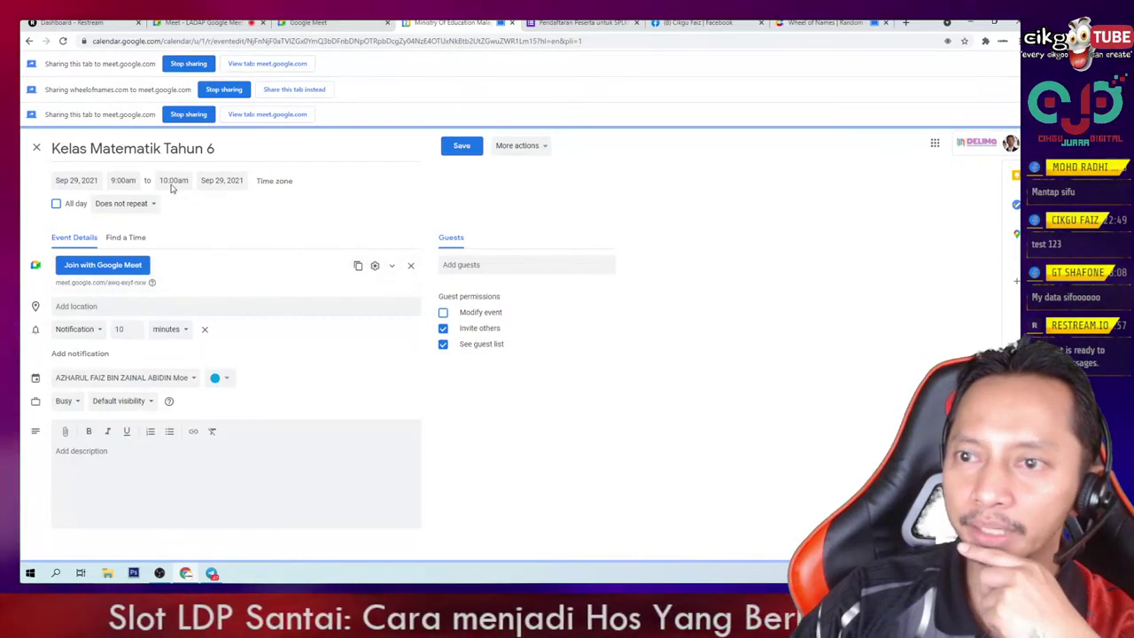
{"action": "left_click", "coordinate": [456, 151]}
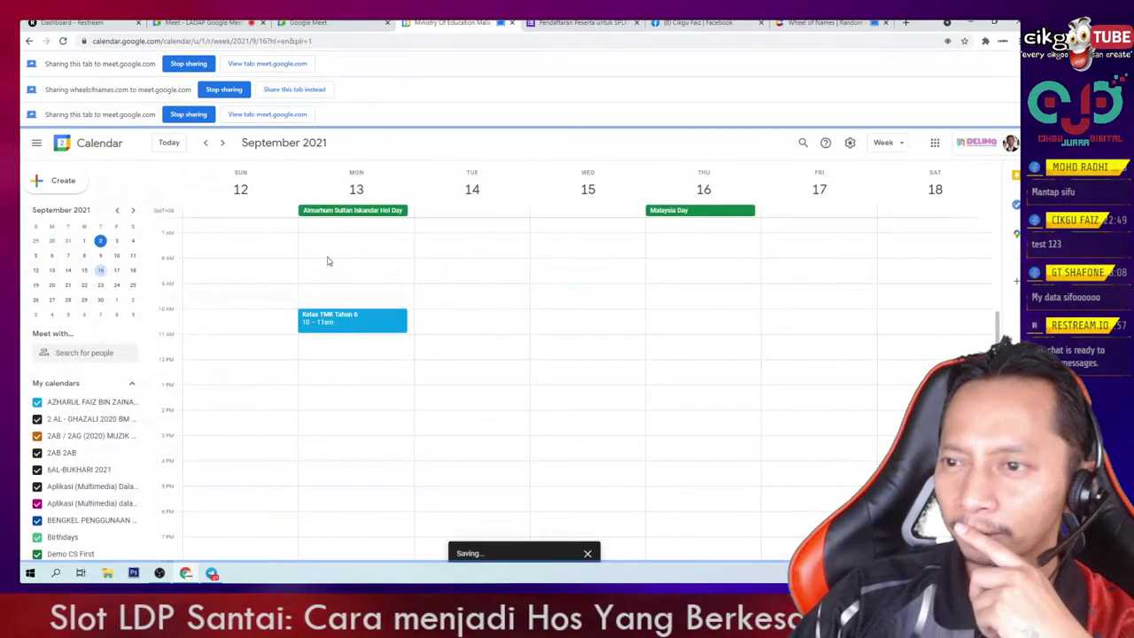
- Go to the week of September 26, view the Kelas Matematik Tahun 6 event's details and highlight its Meet link
{"action": "left_click", "coordinate": [221, 142]}
{"action": "left_click", "coordinate": [221, 143]}
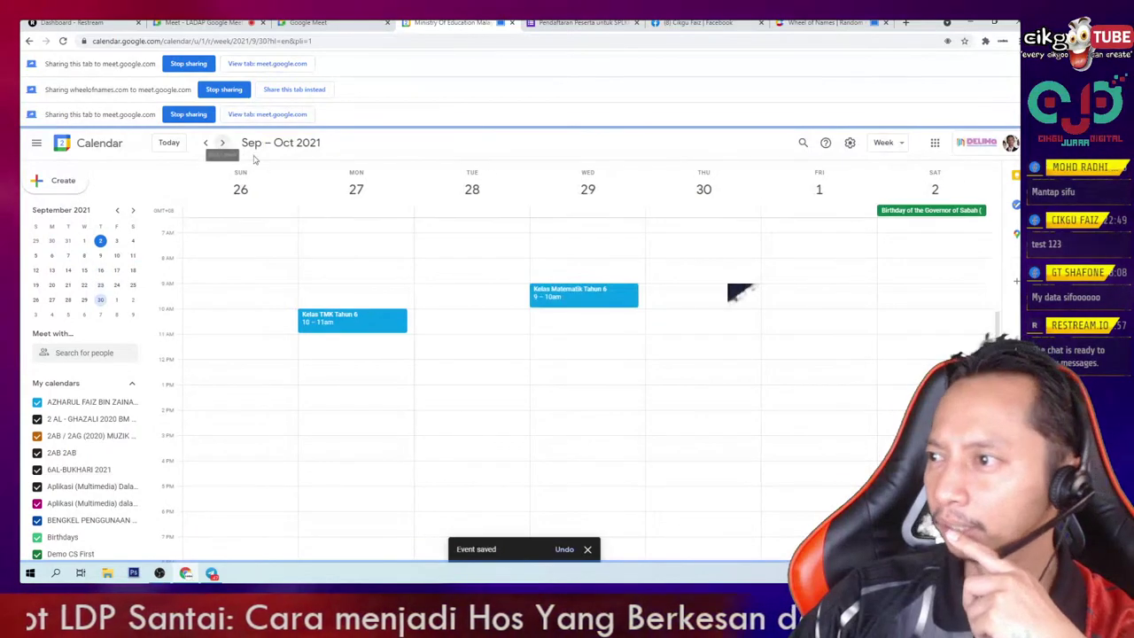
{"action": "left_click", "coordinate": [569, 291]}
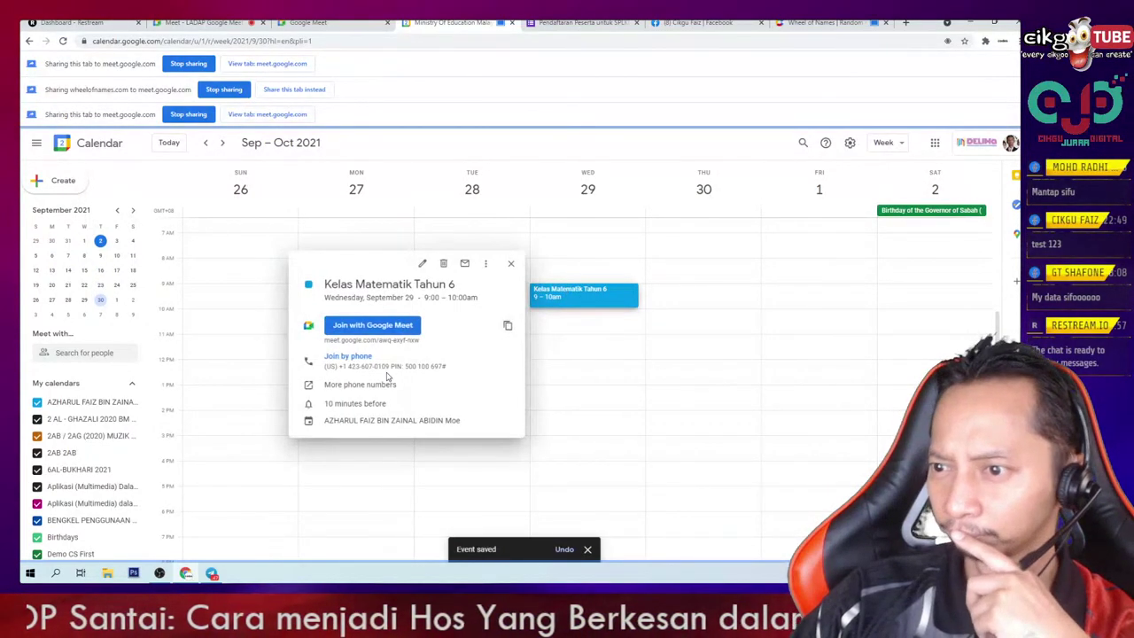
{"action": "left_click_drag", "start_coordinate": [428, 345], "coordinate": [324, 340]}
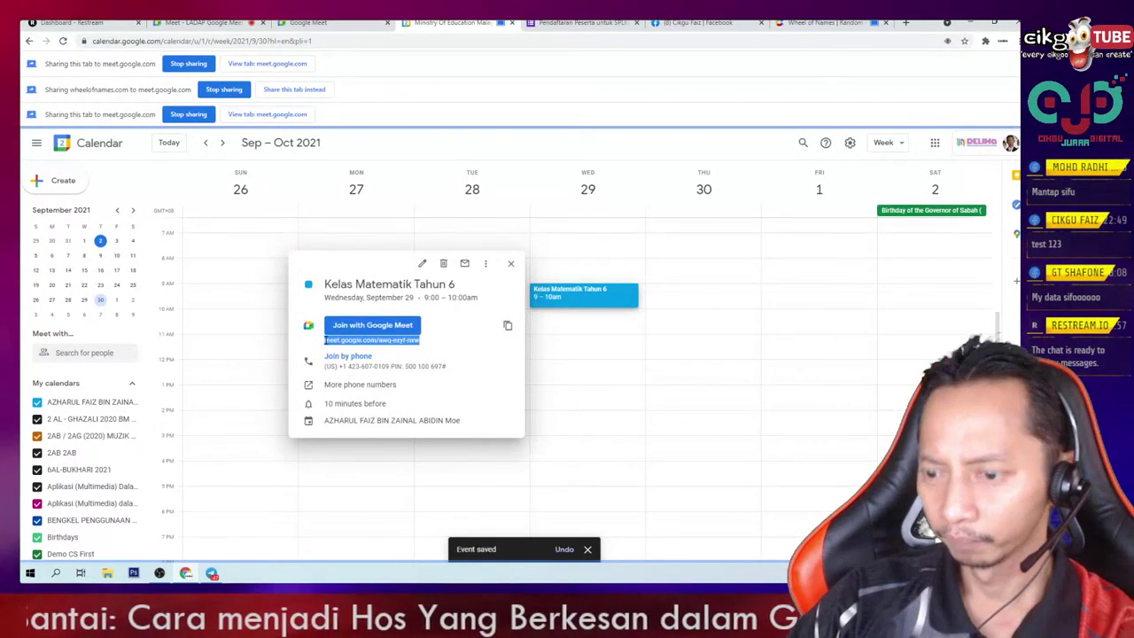
- Enlarge the calendar page to show the Kelas Matematik Tahun 6 event's details and Meet link
{"action": "key", "text": "ctrl+plus"}
{"action": "key", "text": "ctrl+plus"}
{"action": "key", "text": "ctrl+plus"}
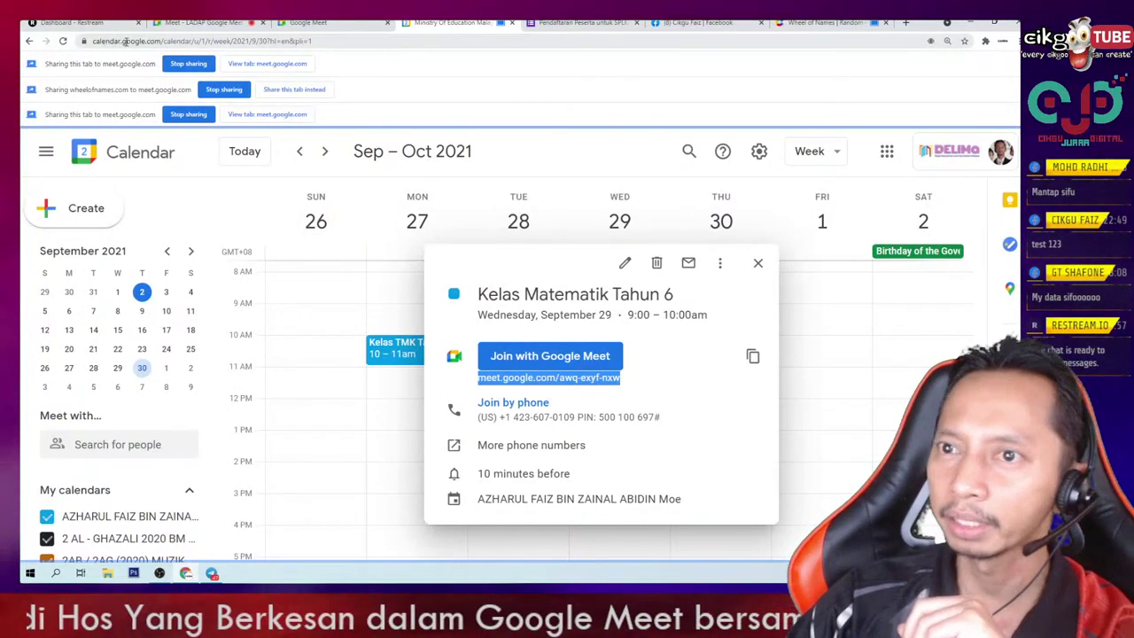
- Open a new browser tab and stop sharing wheelofnames.com and one duplicate calendar.google.com share to the meeting
{"action": "left_click", "coordinate": [905, 22]}
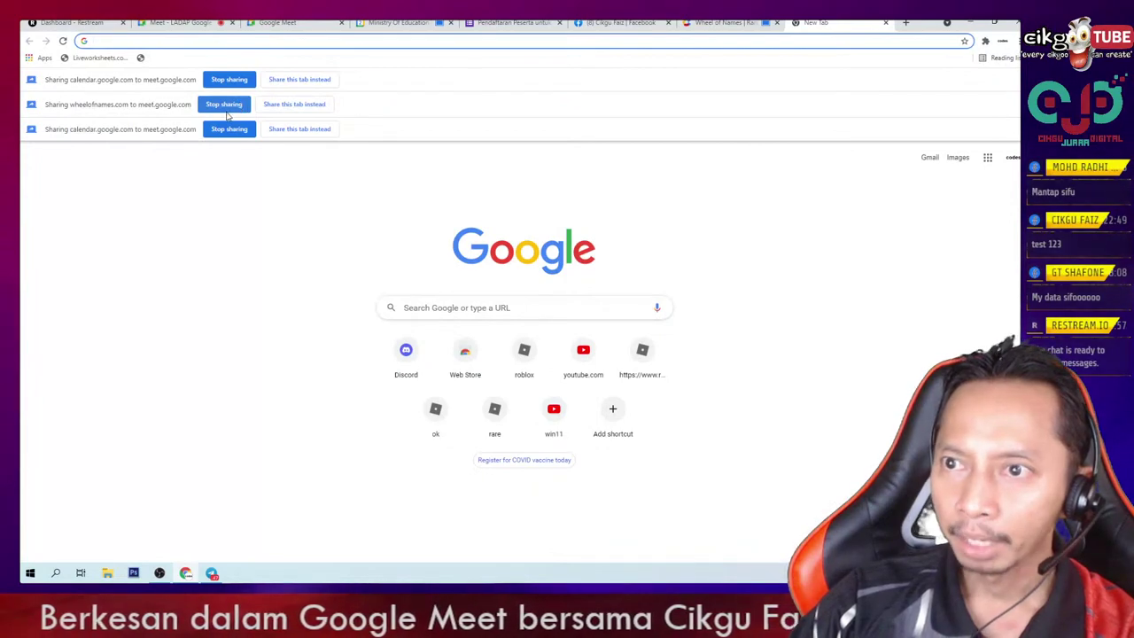
{"action": "left_click", "coordinate": [241, 104]}
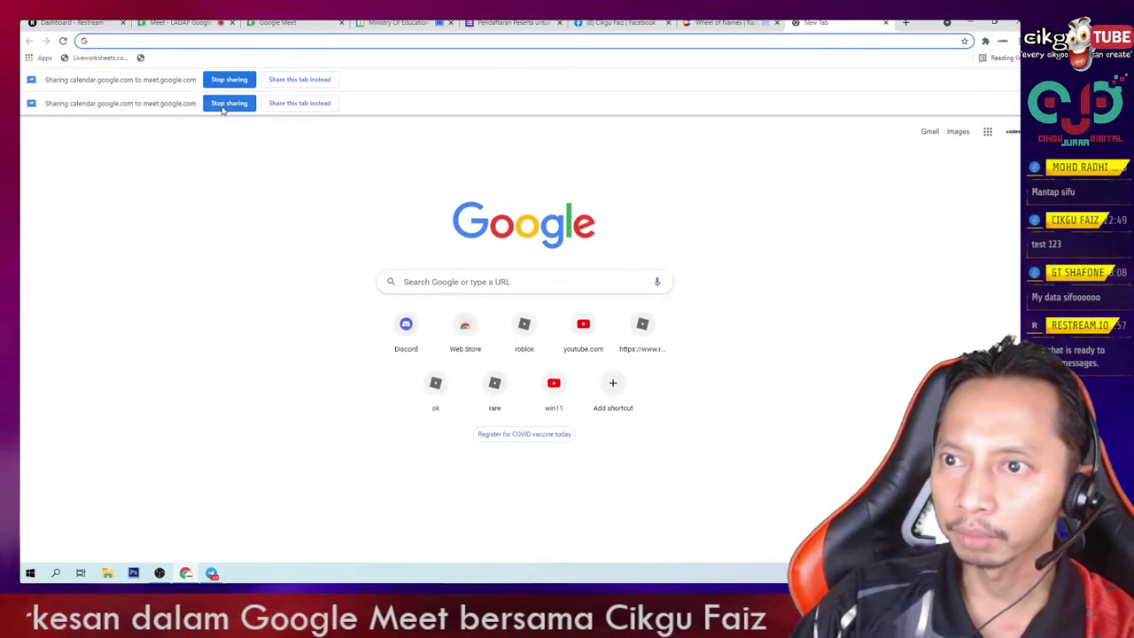
{"action": "left_click", "coordinate": [226, 105]}
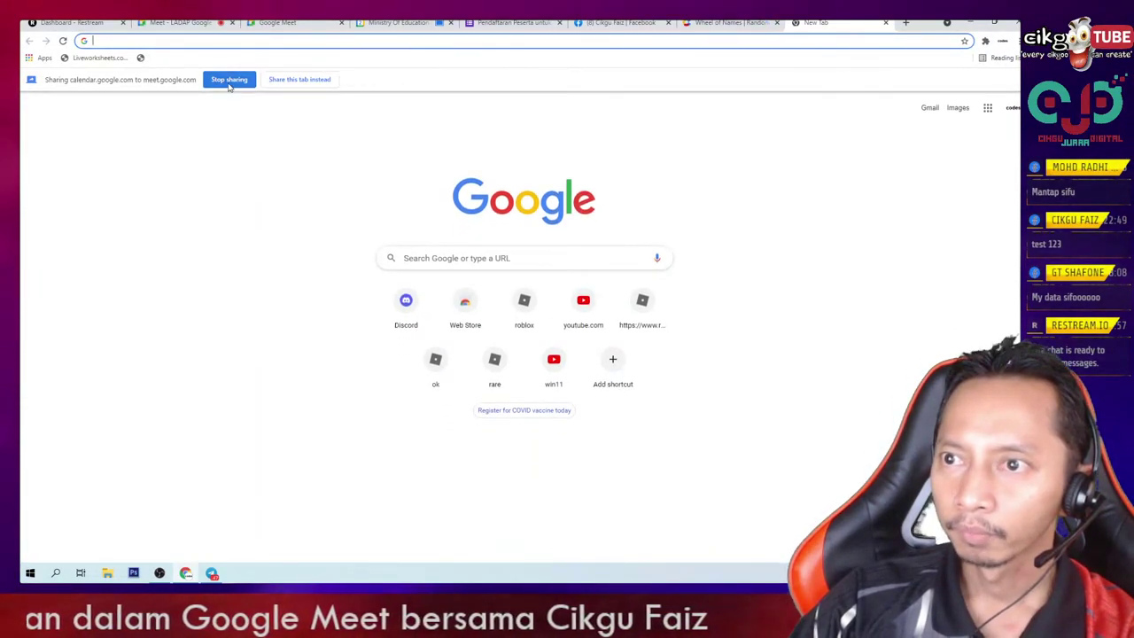
- Open calendar.google.com in the new tab
{"action": "left_click", "coordinate": [127, 41]}
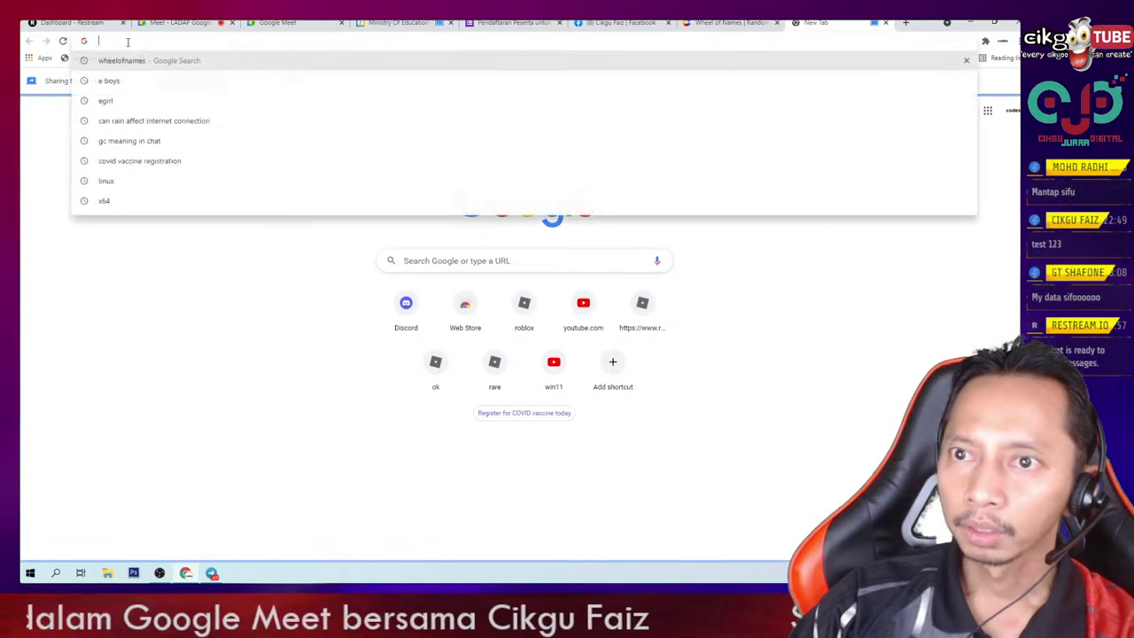
{"action": "type", "text": "cale"}
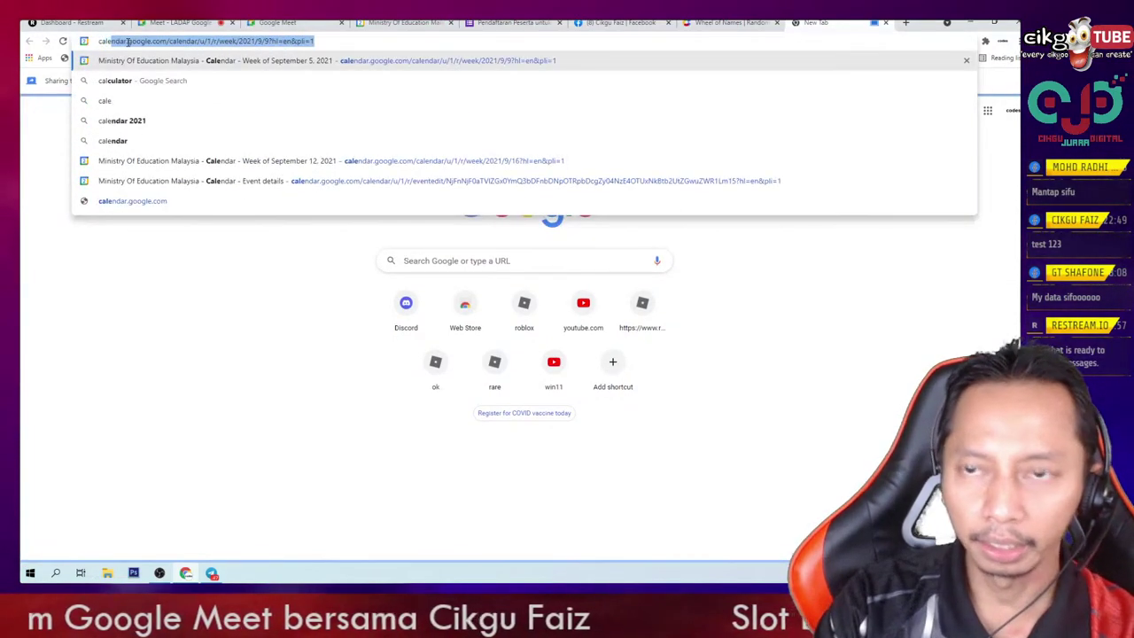
{"action": "type", "text": "ndar.google.co"}
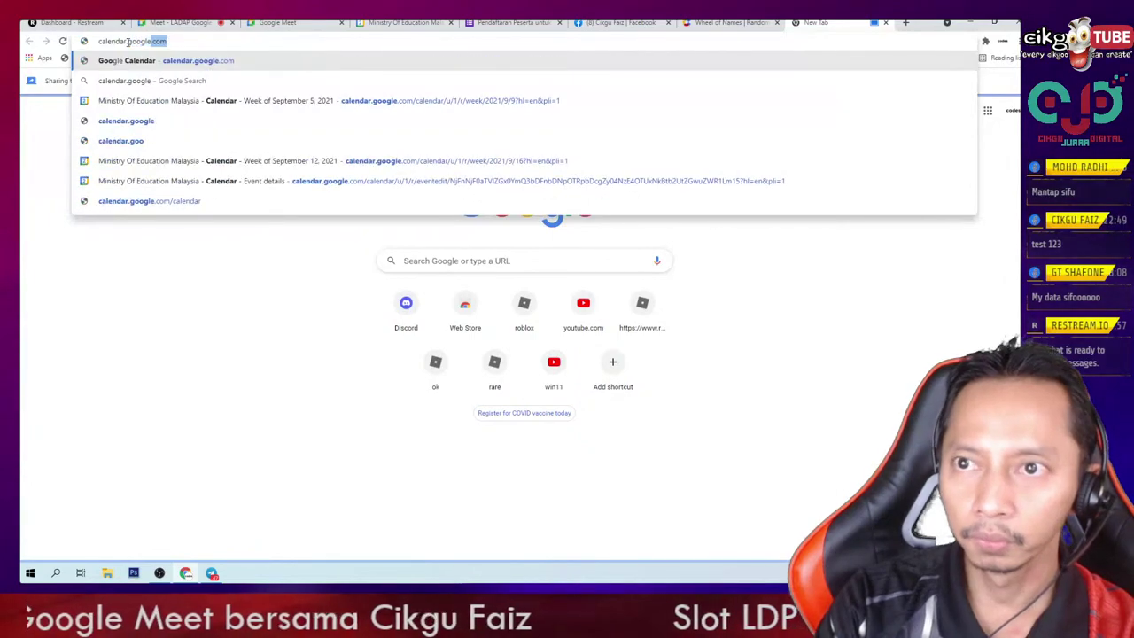
{"action": "type", "text": "m"}
{"action": "key", "text": "Return"}
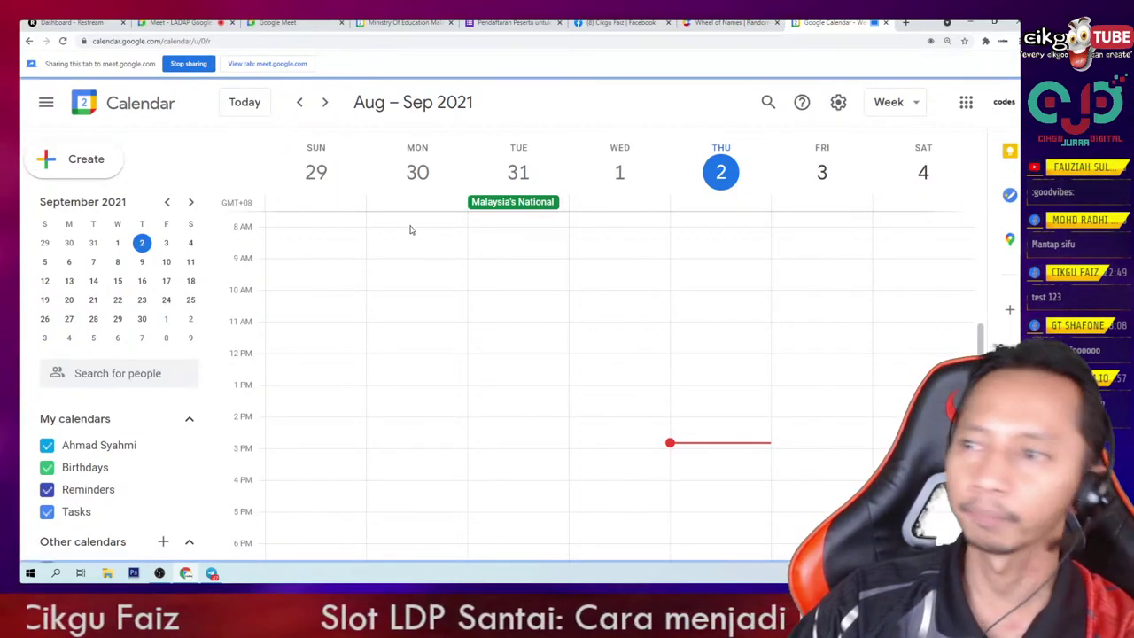
- View the LADAP Google Meet call and share a new blank tab to the meeting instead of the calendar
{"action": "left_click", "coordinate": [189, 24]}
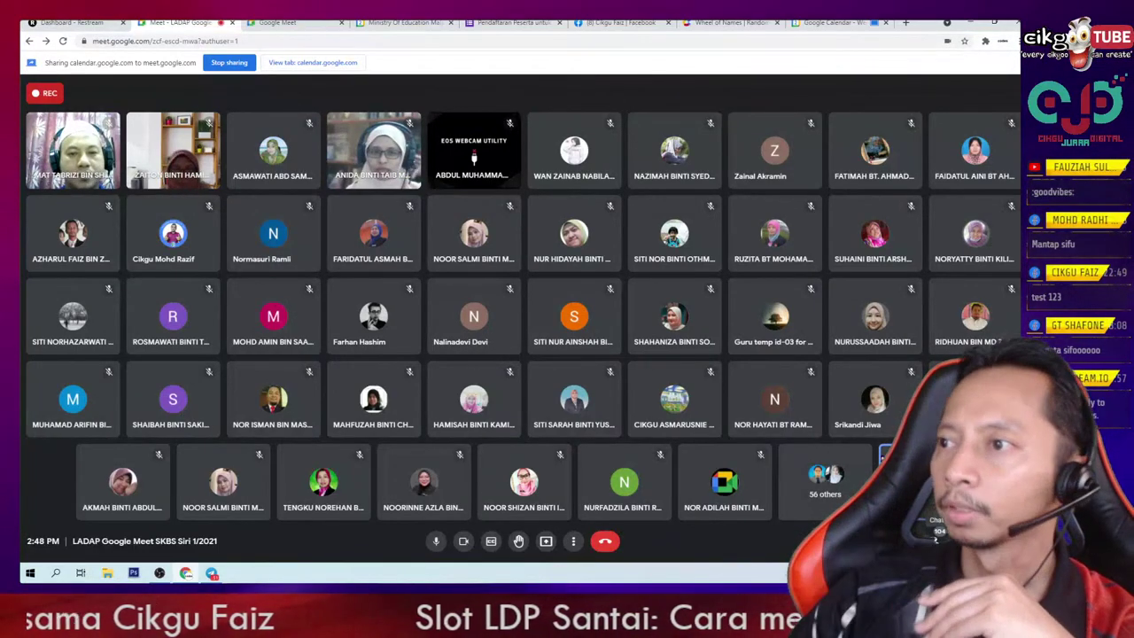
{"action": "left_click", "coordinate": [905, 22]}
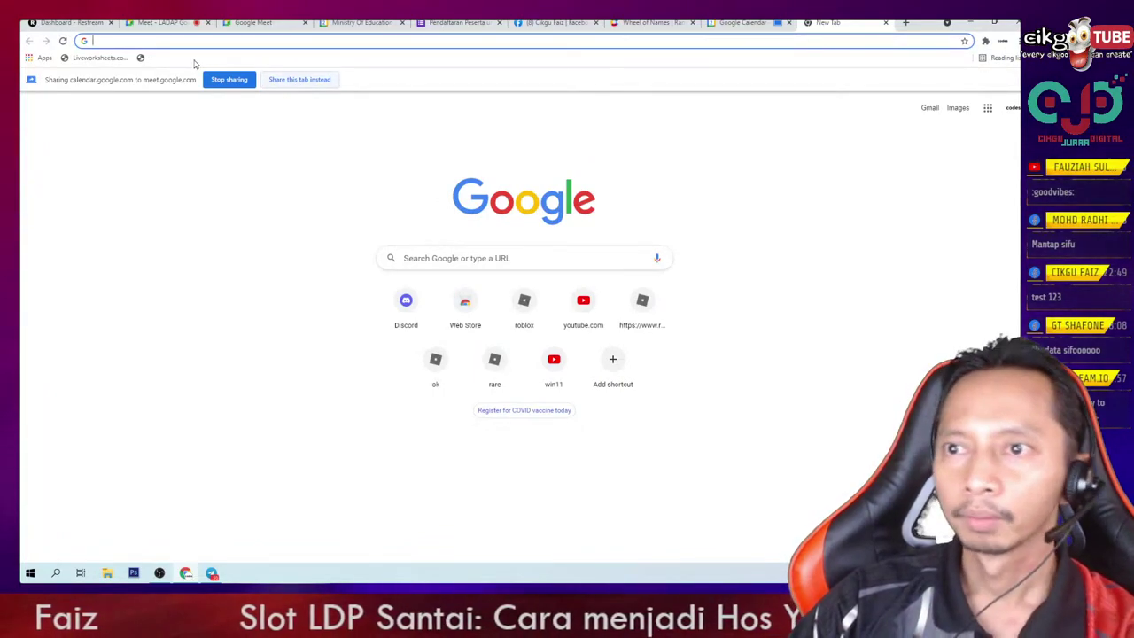
{"action": "left_click", "coordinate": [301, 80]}
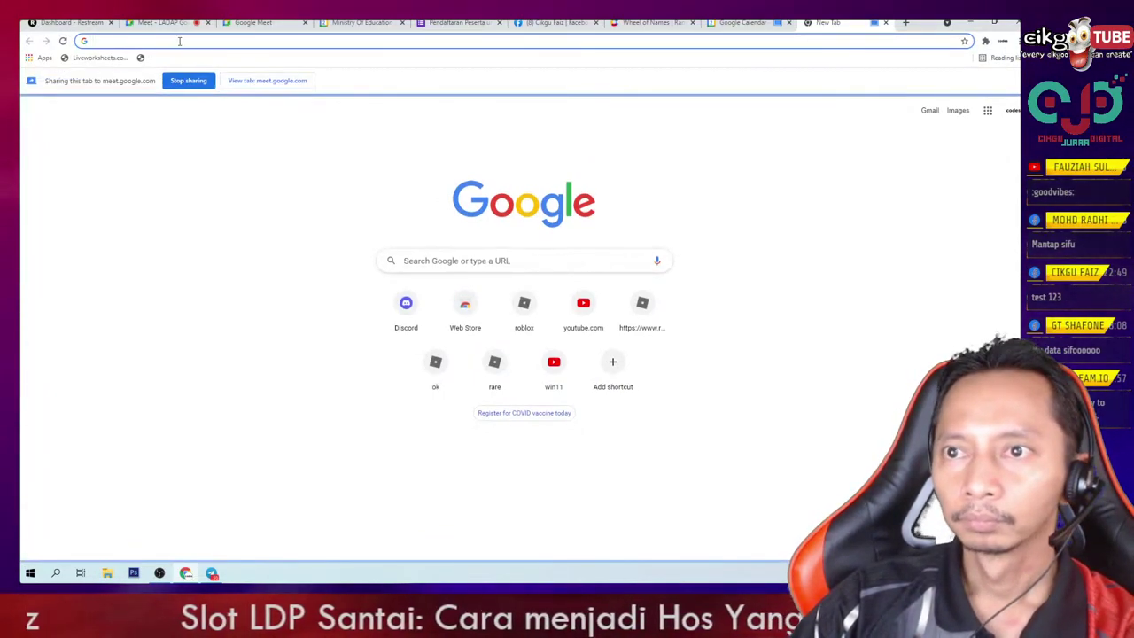
- Go from the Pendaftaran Peserta untuk SPLKPM form to the Google Forms home, share that tab to the meeting and close the blank tab
{"action": "left_click", "coordinate": [454, 22]}
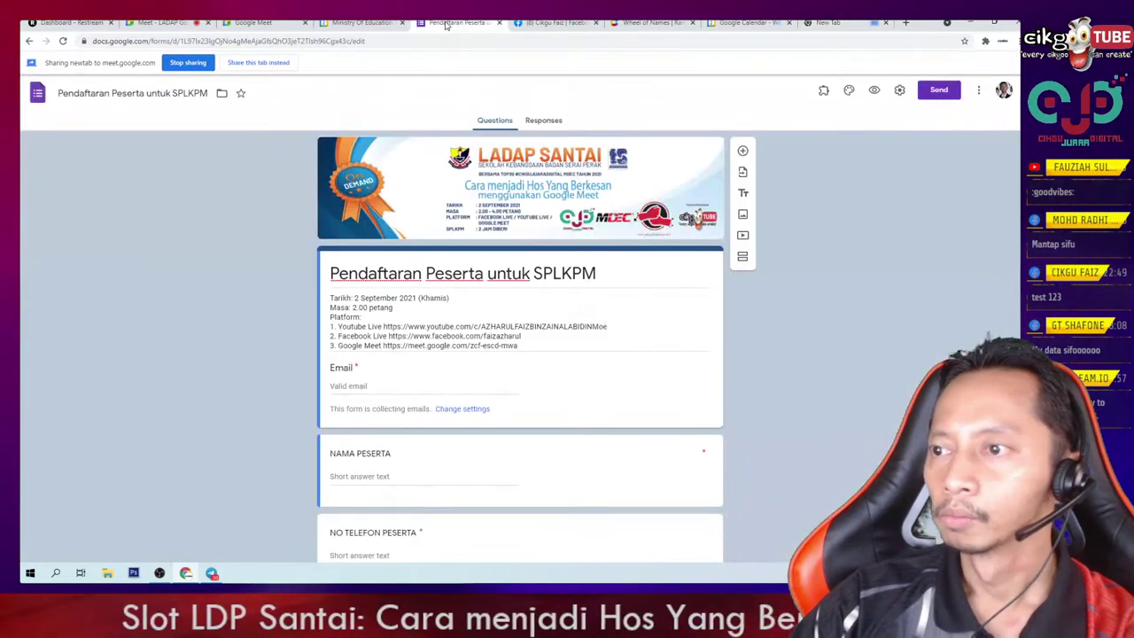
{"action": "left_click", "coordinate": [37, 92]}
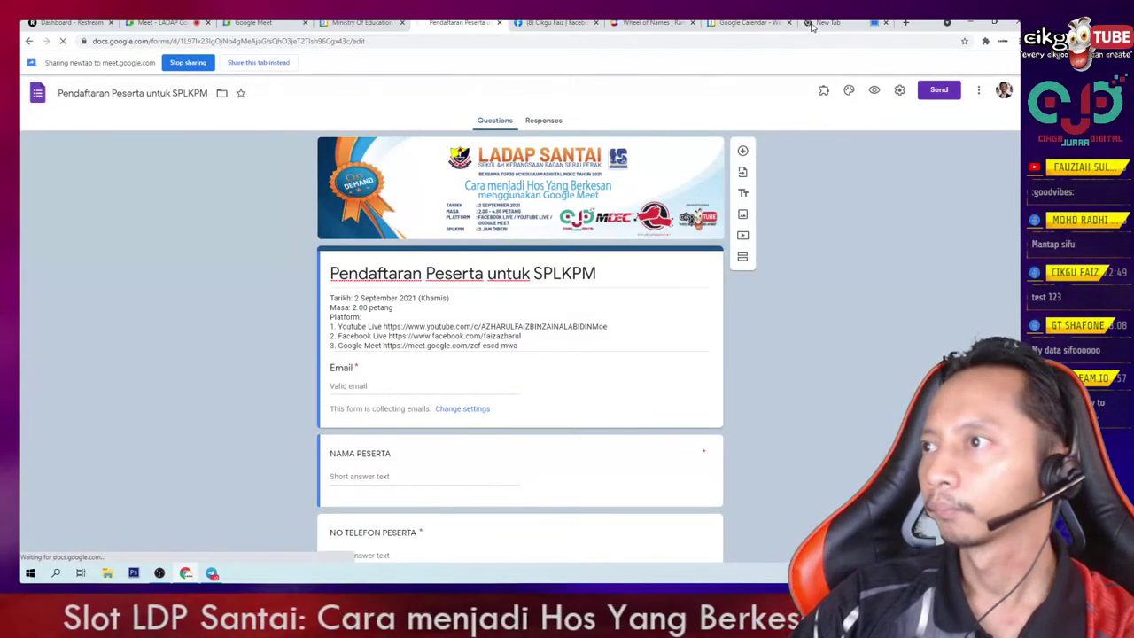
{"action": "left_click", "coordinate": [262, 62]}
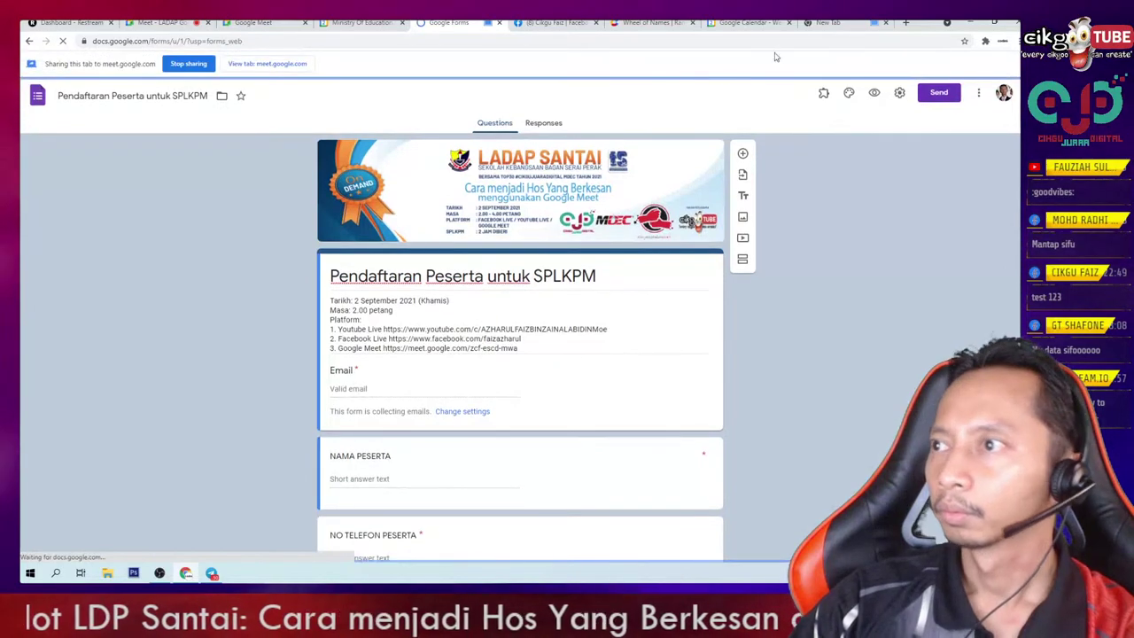
{"action": "left_click", "coordinate": [884, 27]}
{"action": "left_click", "coordinate": [885, 23]}
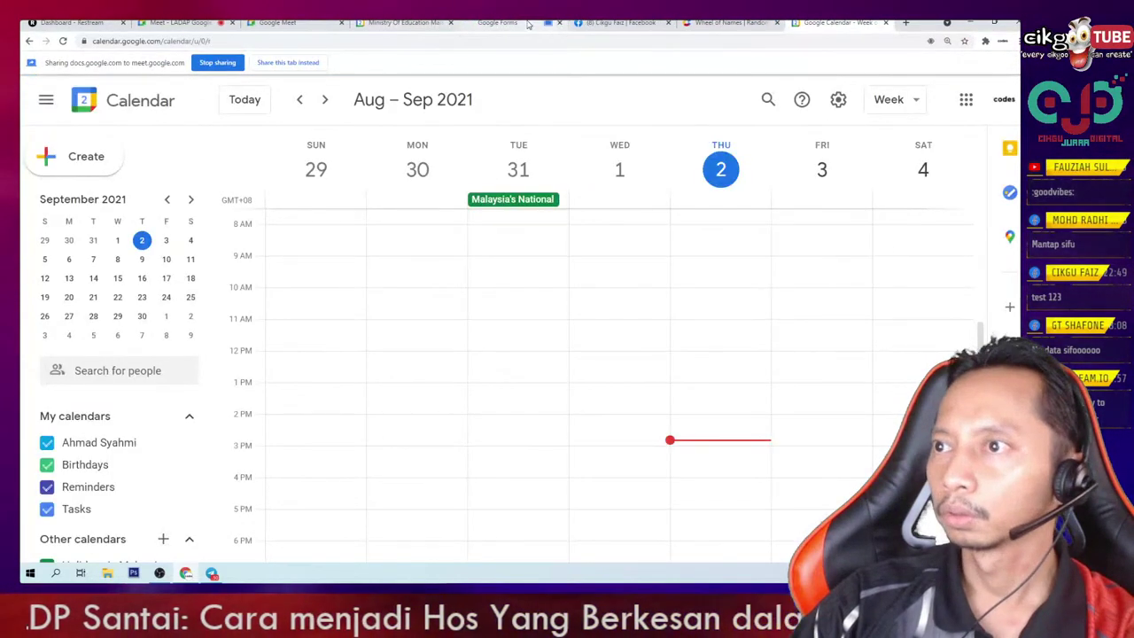
{"action": "left_click", "coordinate": [503, 22]}
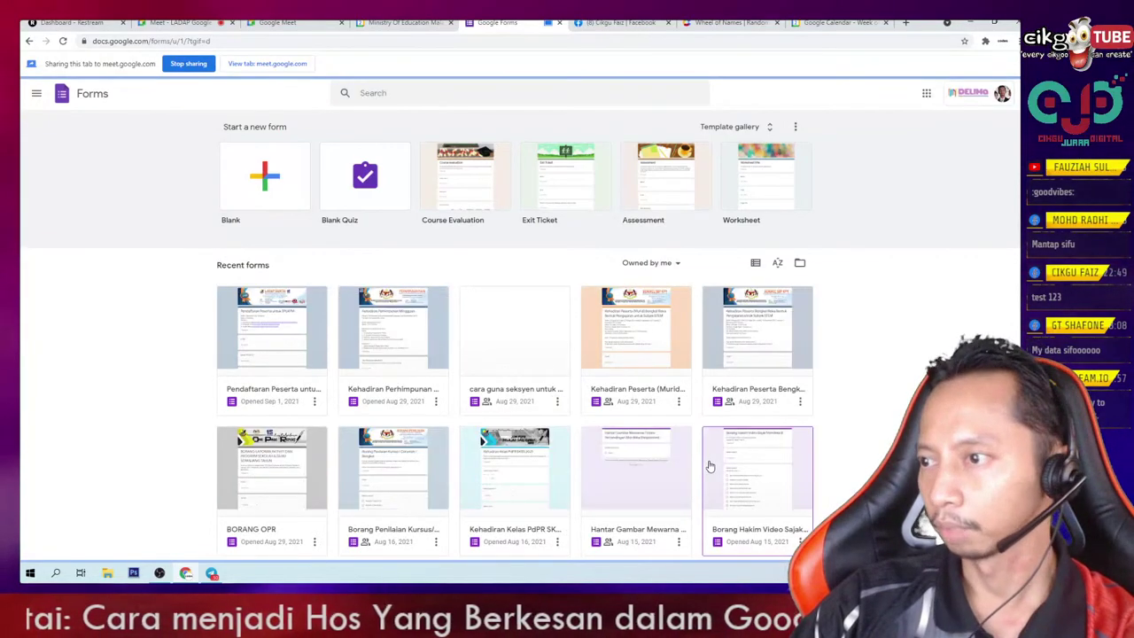
- Open the Kehadiran Kelas PdPR SKBS 2021 form and look through its section 1 questions up to the start of section 2
{"action": "scroll", "coordinate": [673, 461], "scroll_direction": "down", "scroll_amount": 1}
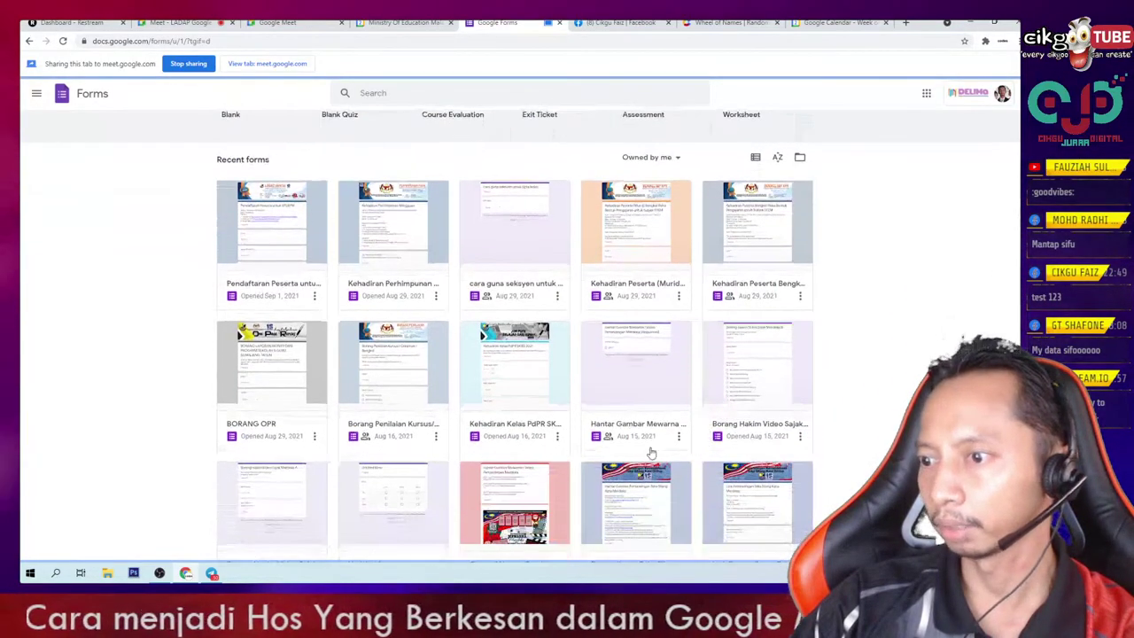
{"action": "left_click", "coordinate": [498, 340]}
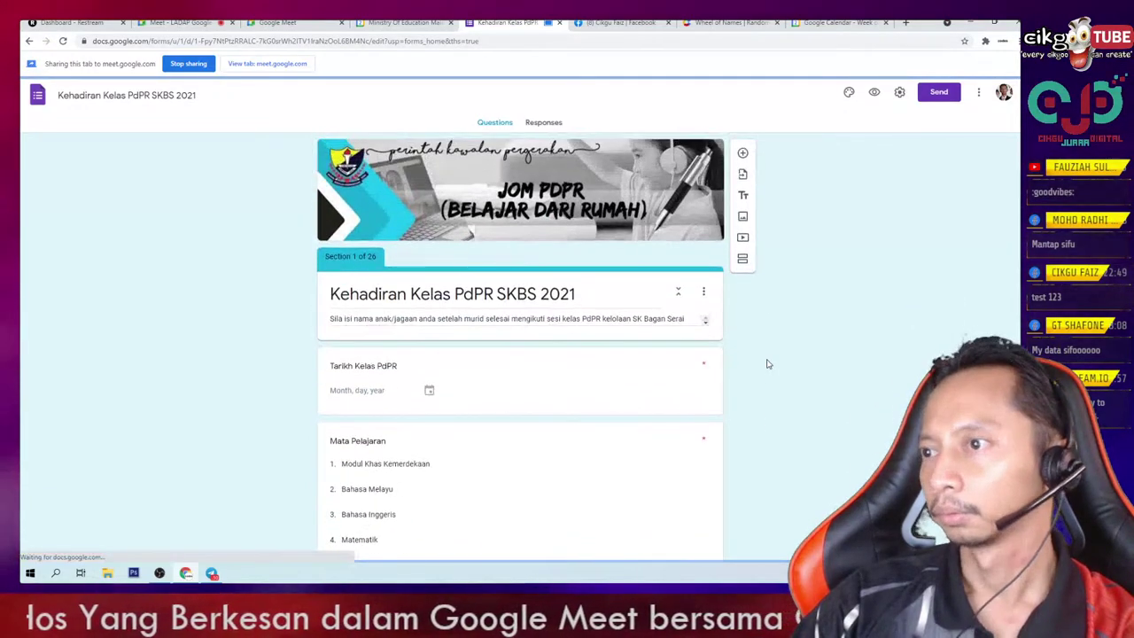
{"action": "scroll", "coordinate": [768, 363], "scroll_direction": "down", "scroll_amount": 15}
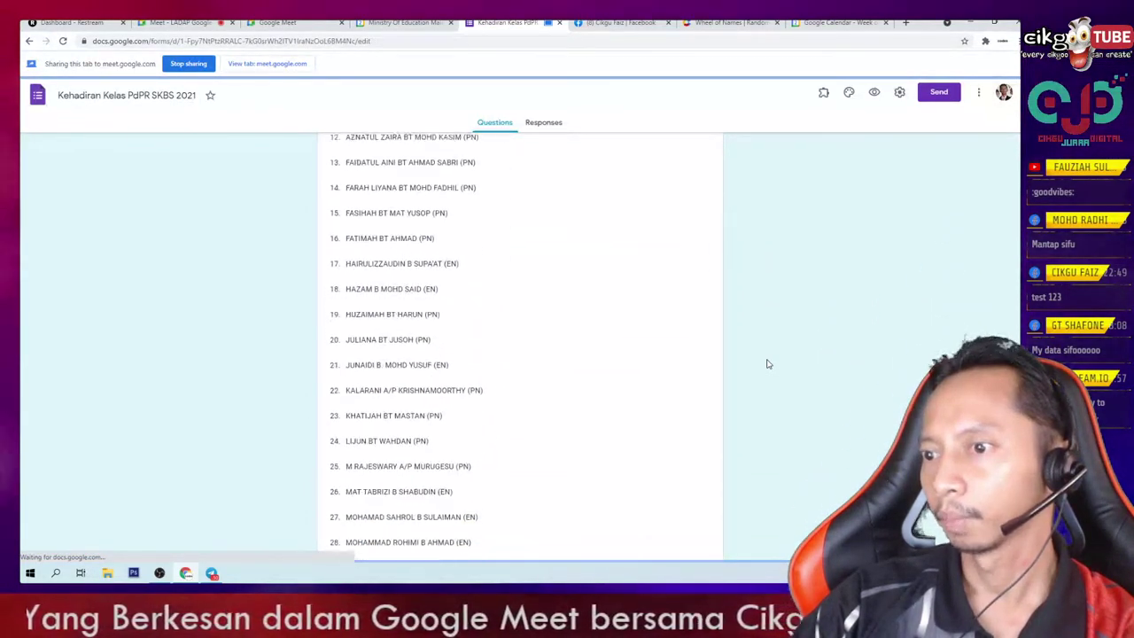
{"action": "scroll", "coordinate": [768, 363], "scroll_direction": "down", "scroll_amount": 5}
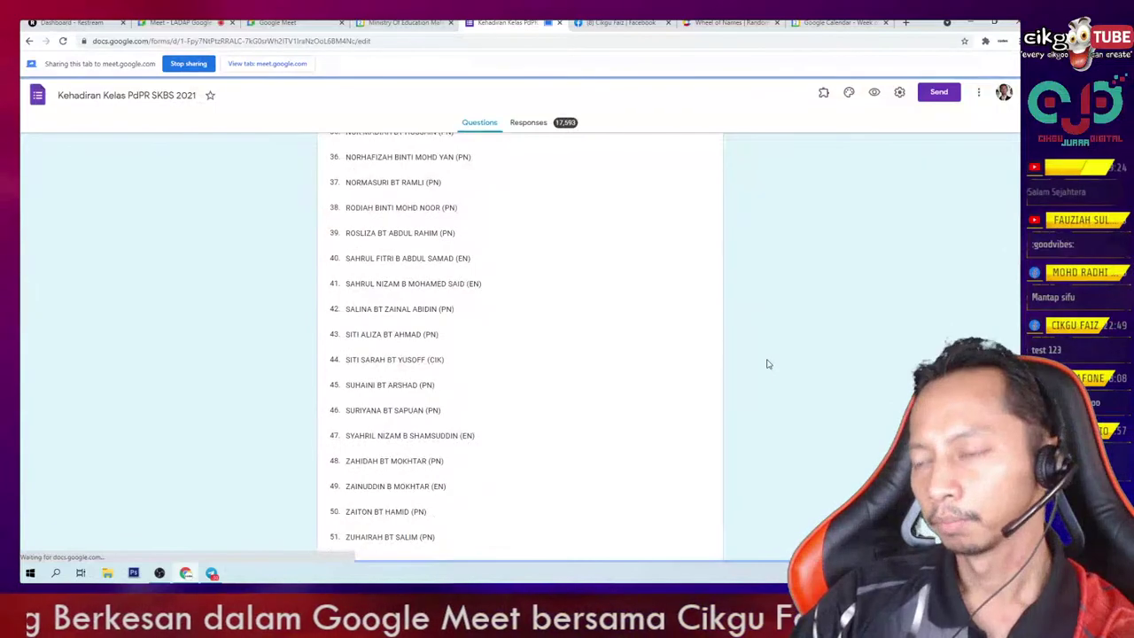
{"action": "scroll", "coordinate": [664, 391], "scroll_direction": "down", "scroll_amount": 5}
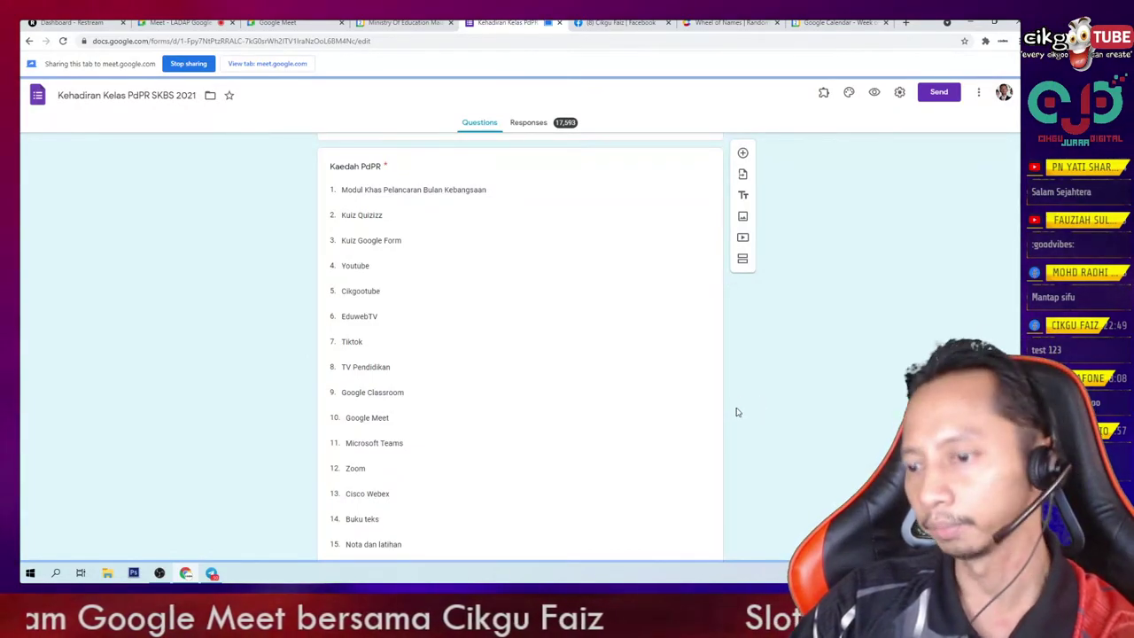
{"action": "scroll", "coordinate": [736, 406], "scroll_direction": "down", "scroll_amount": 6}
{"action": "scroll", "coordinate": [736, 411], "scroll_direction": "down", "scroll_amount": 10}
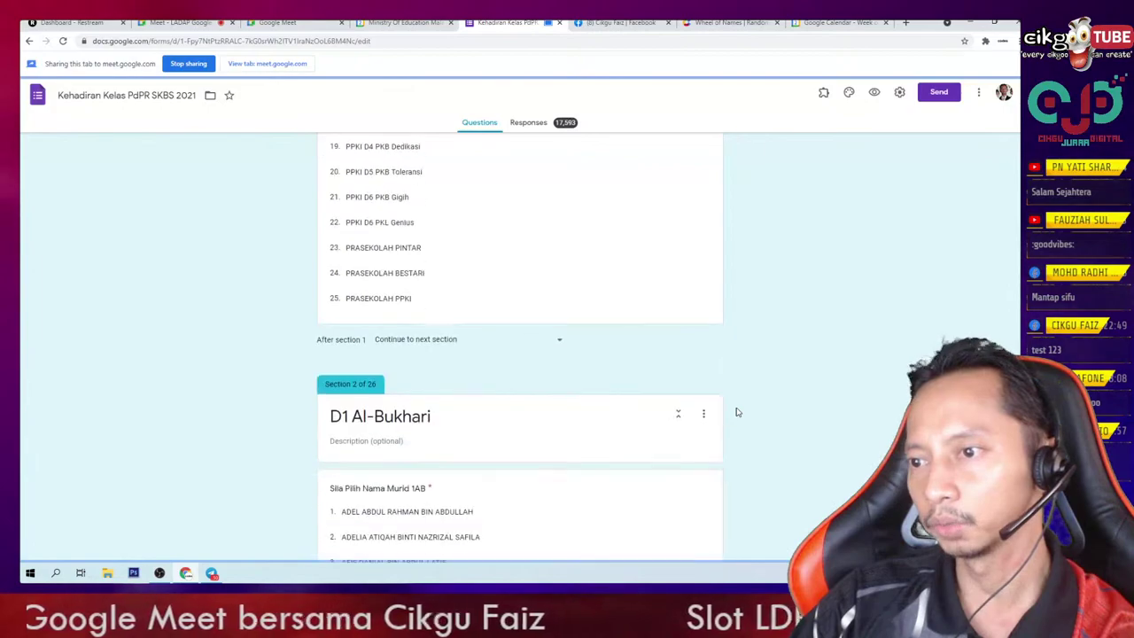
- Enlarge the form and examine the class options of the Sila Pilih Kelas question
{"action": "scroll", "coordinate": [738, 412], "scroll_direction": "up", "scroll_amount": 10}
{"action": "scroll", "coordinate": [741, 414], "scroll_direction": "up", "scroll_amount": 4}
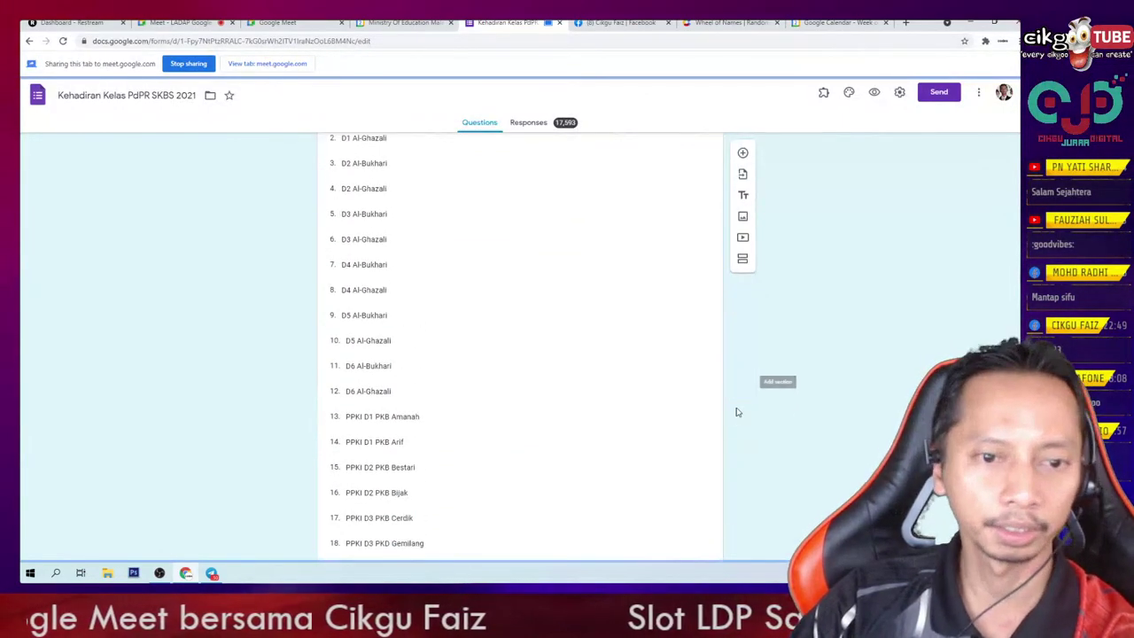
{"action": "scroll", "coordinate": [727, 407], "scroll_direction": "down", "scroll_amount": 1}
{"action": "scroll", "coordinate": [643, 384], "scroll_direction": "down", "scroll_amount": 3}
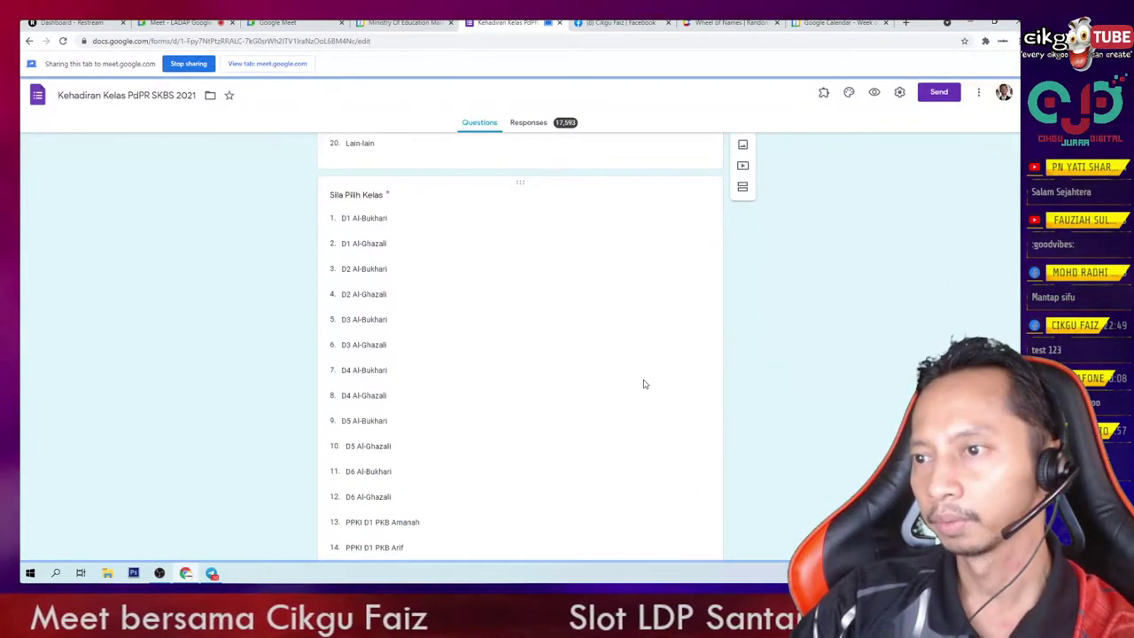
{"action": "key", "text": "ctrl+plus"}
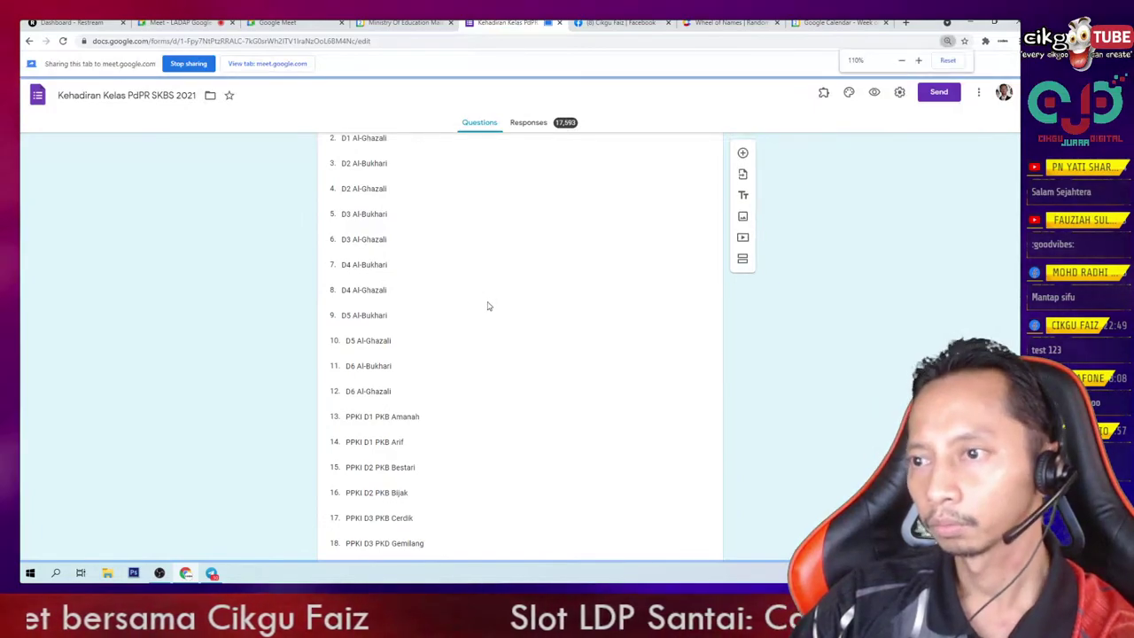
{"action": "key", "text": "ctrl+plus"}
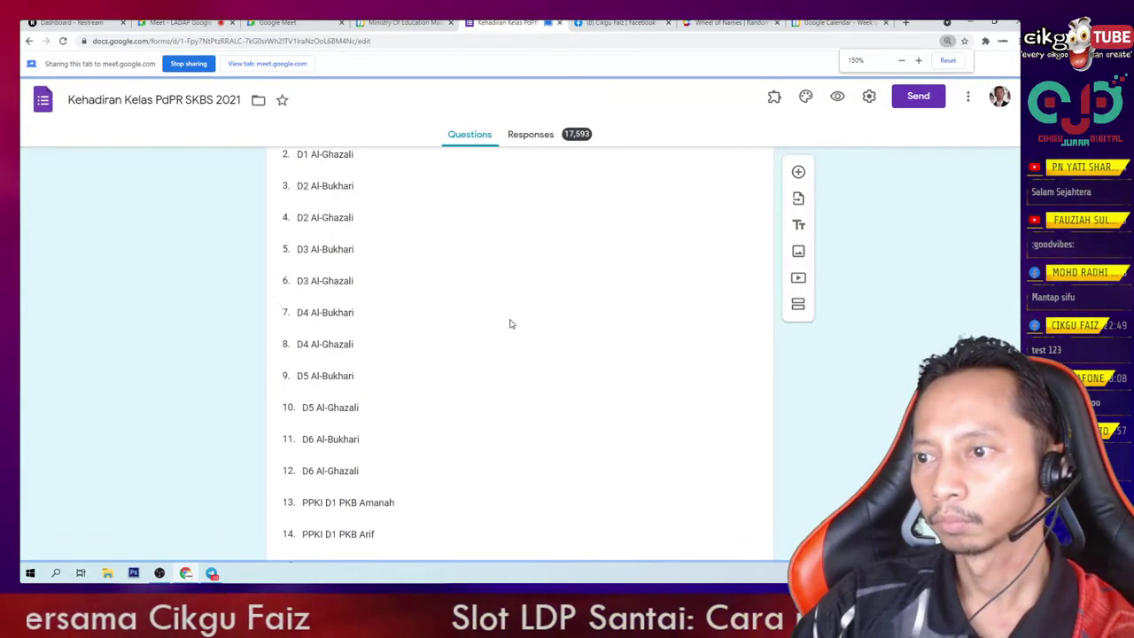
{"action": "key", "text": "ctrl+plus"}
{"action": "scroll", "coordinate": [510, 319], "scroll_direction": "up", "scroll_amount": 2}
{"action": "key", "text": "ctrl+plus"}
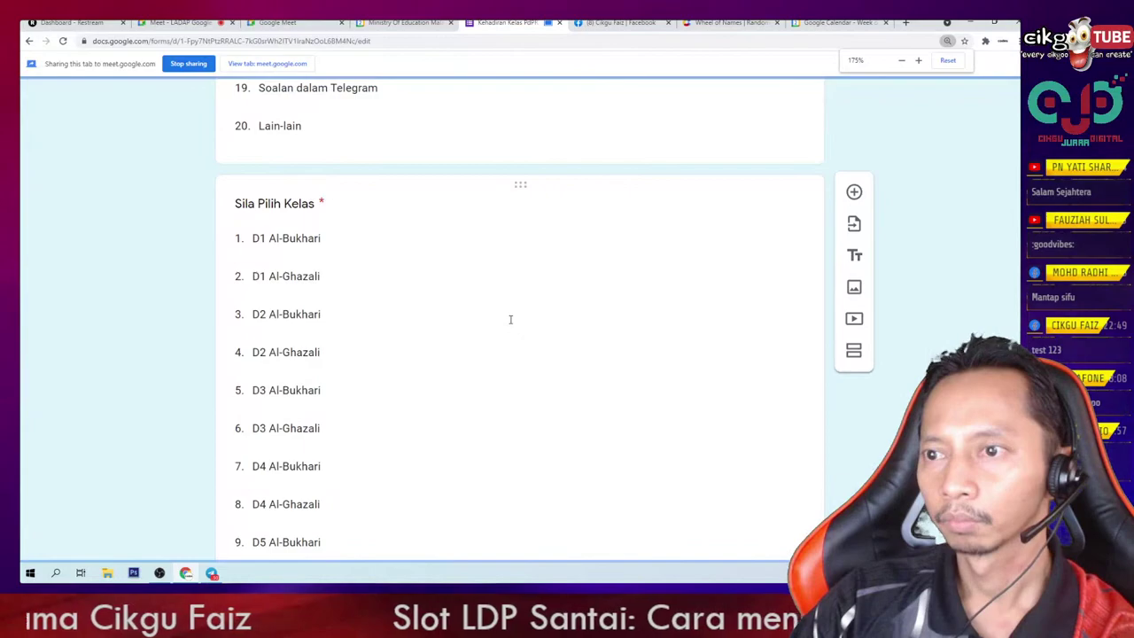
{"action": "scroll", "coordinate": [511, 319], "scroll_direction": "down", "scroll_amount": 3}
{"action": "scroll", "coordinate": [510, 319], "scroll_direction": "up", "scroll_amount": 1}
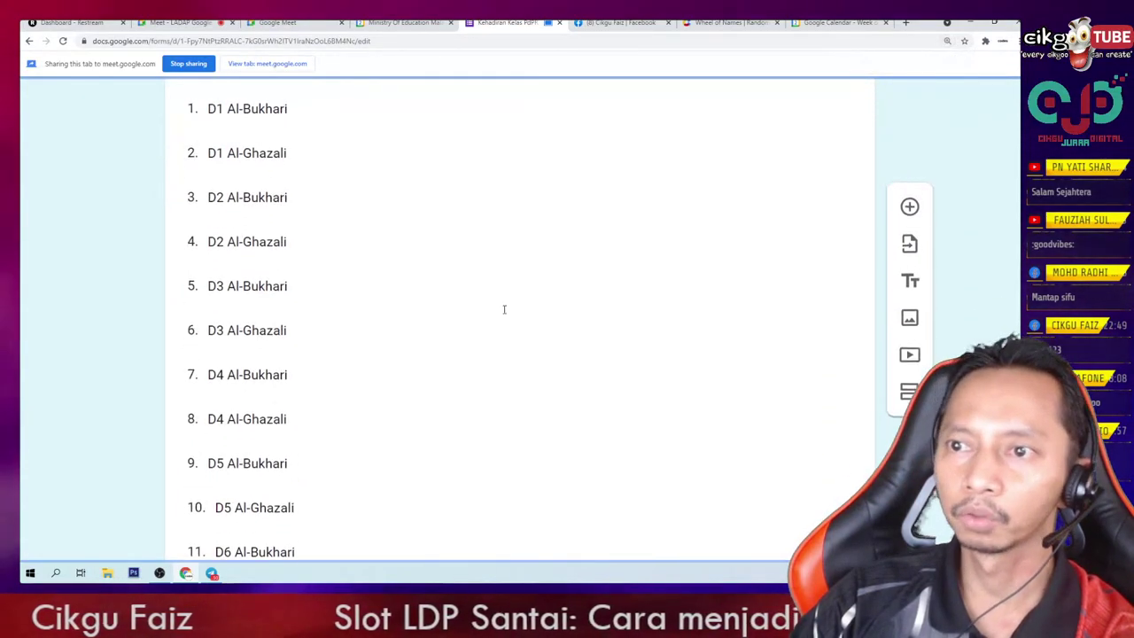
{"action": "scroll", "coordinate": [251, 178], "scroll_direction": "up", "scroll_amount": 1}
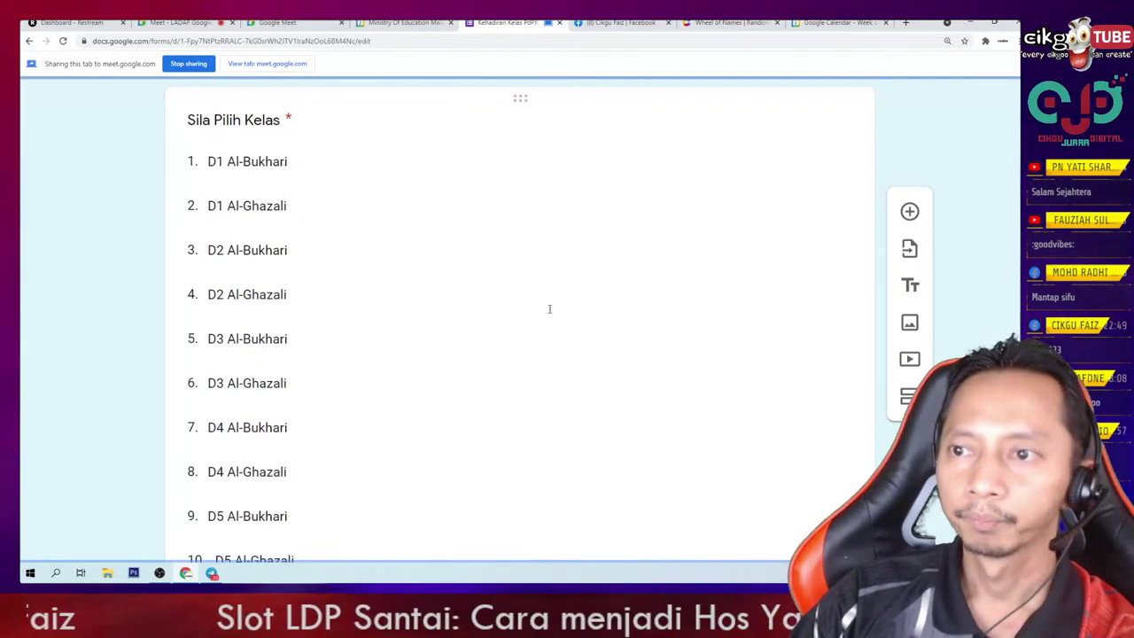
{"action": "scroll", "coordinate": [564, 354], "scroll_direction": "down", "scroll_amount": 6}
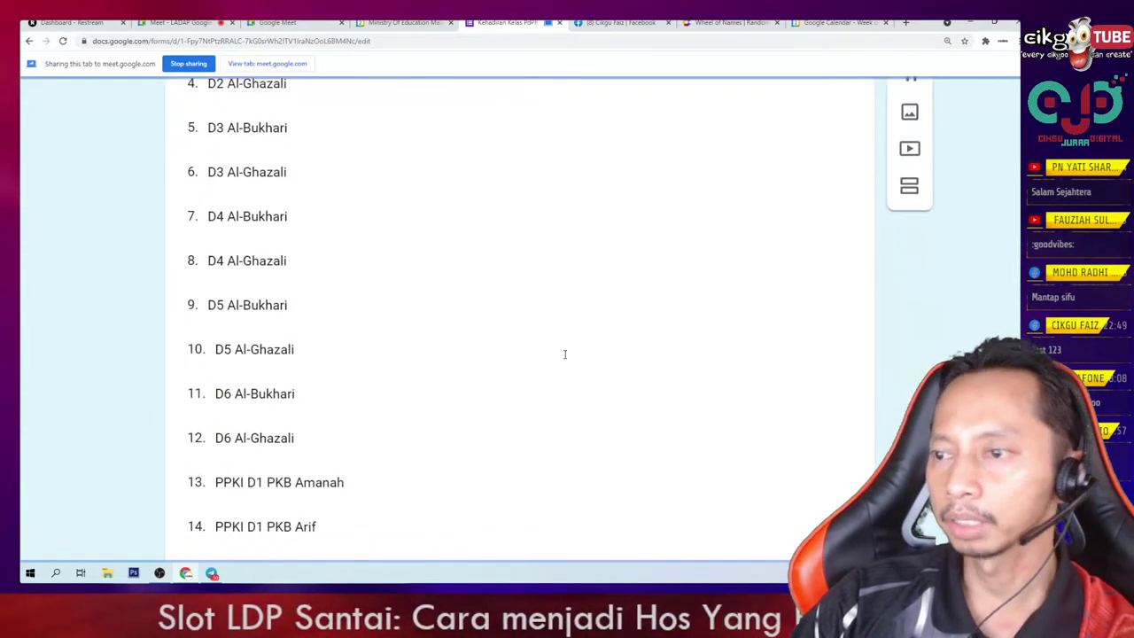
{"action": "scroll", "coordinate": [657, 398], "scroll_direction": "down", "scroll_amount": 3}
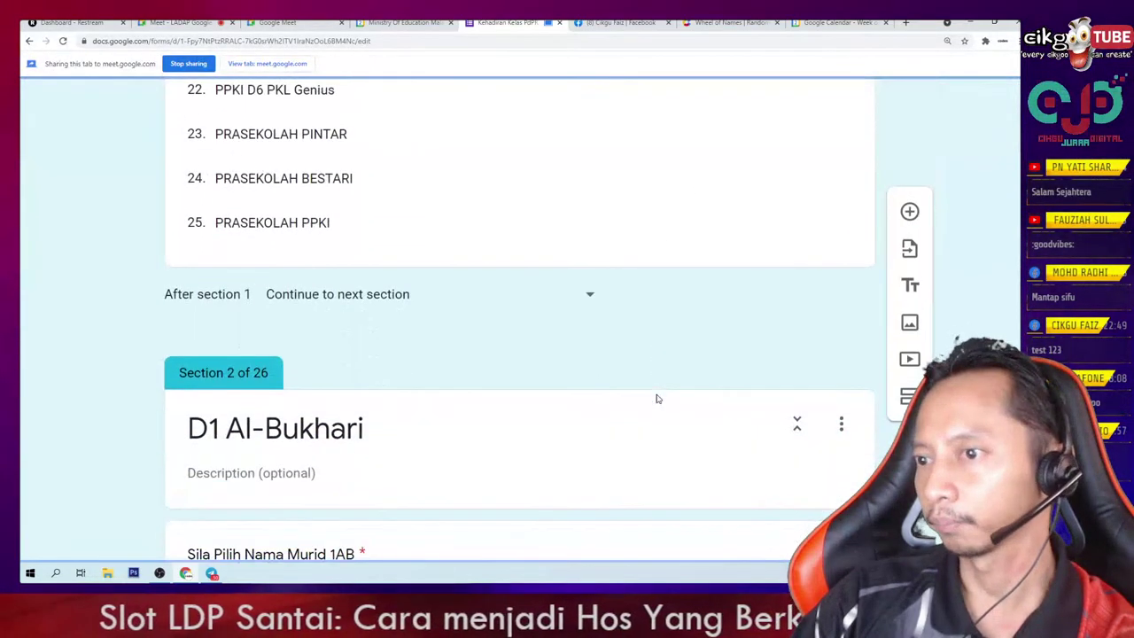
- Open the Sila Pilih Kelas question for editing and examine which section each class option leads to
{"action": "scroll", "coordinate": [656, 399], "scroll_direction": "up", "scroll_amount": 1}
{"action": "left_click", "coordinate": [354, 231]}
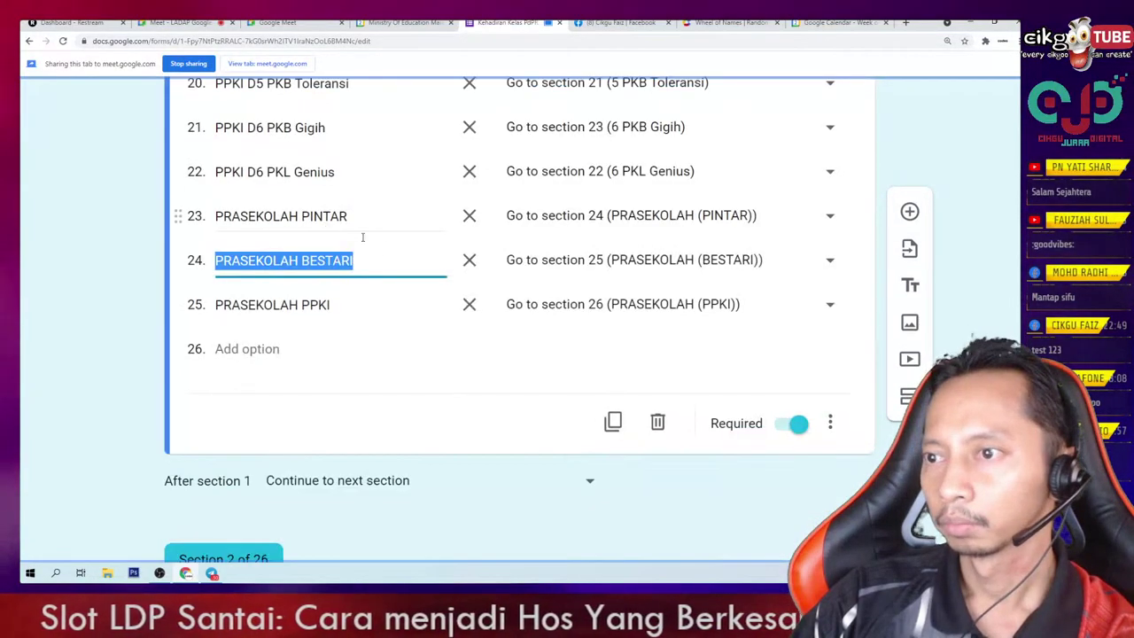
{"action": "scroll", "coordinate": [424, 300], "scroll_direction": "up", "scroll_amount": 4}
{"action": "scroll", "coordinate": [424, 300], "scroll_direction": "up", "scroll_amount": 5}
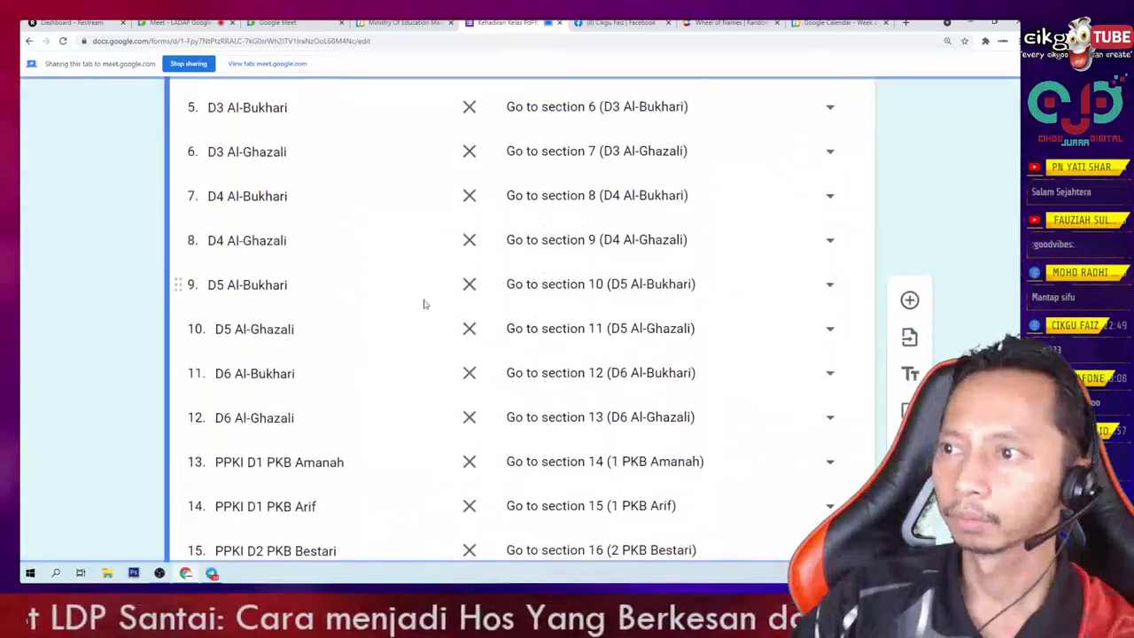
{"action": "scroll", "coordinate": [435, 292], "scroll_direction": "up", "scroll_amount": 1}
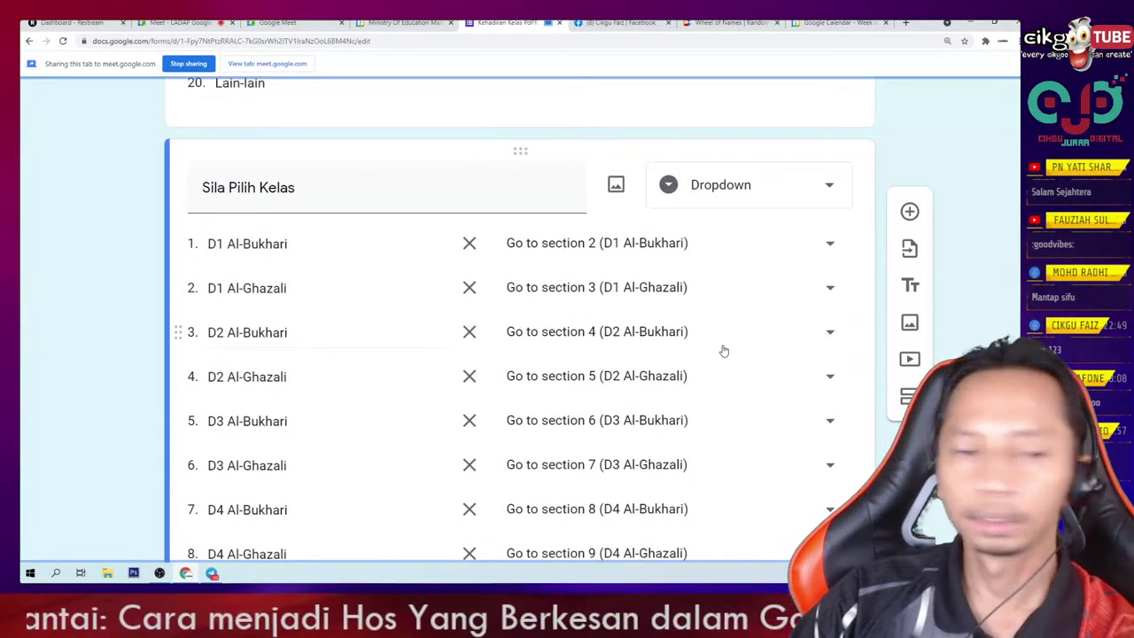
{"action": "scroll", "coordinate": [724, 351], "scroll_direction": "down", "scroll_amount": 11}
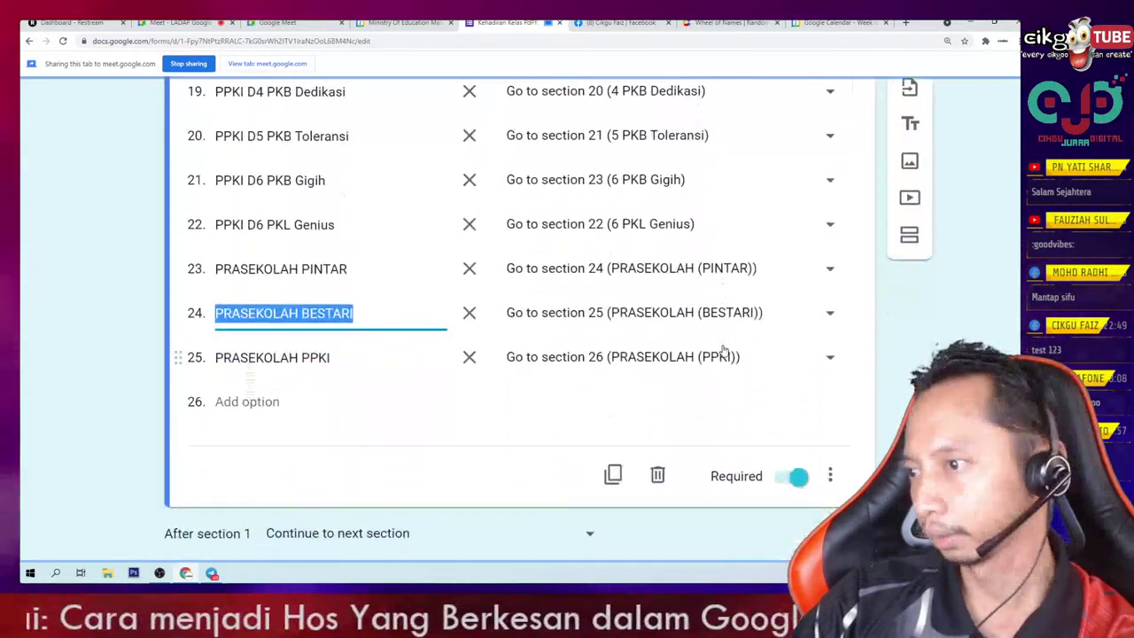
- Check the question's Go to section based on answer setting and review which section each Sila Pilih Kelas option leads to
{"action": "left_click", "coordinate": [831, 476]}
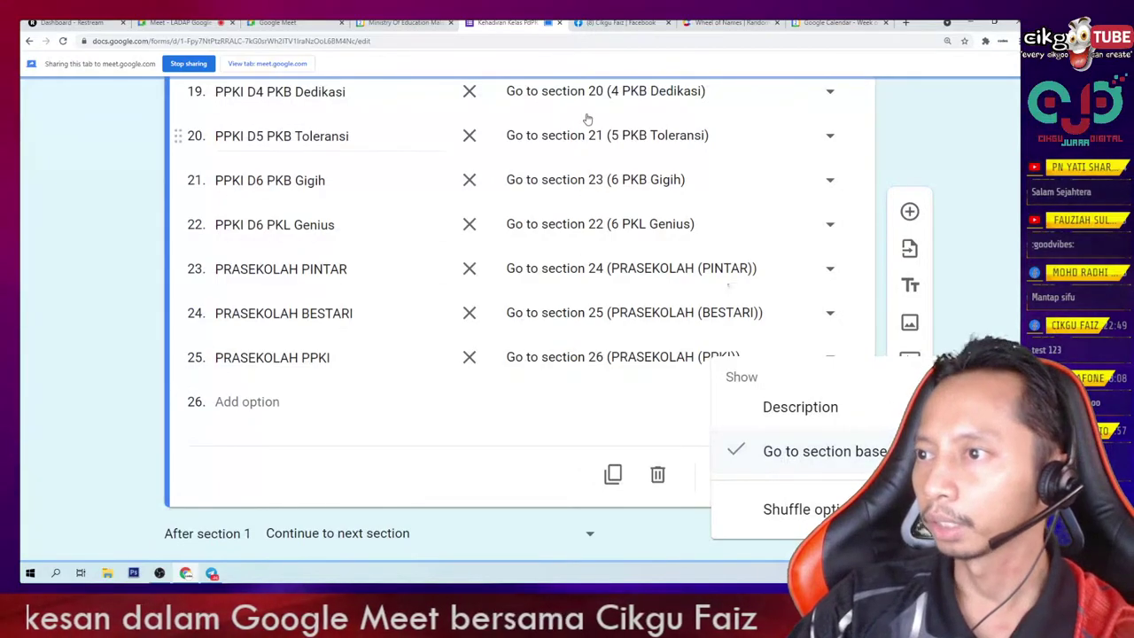
{"action": "left_click", "coordinate": [903, 149]}
{"action": "scroll", "coordinate": [655, 219], "scroll_direction": "up", "scroll_amount": 10}
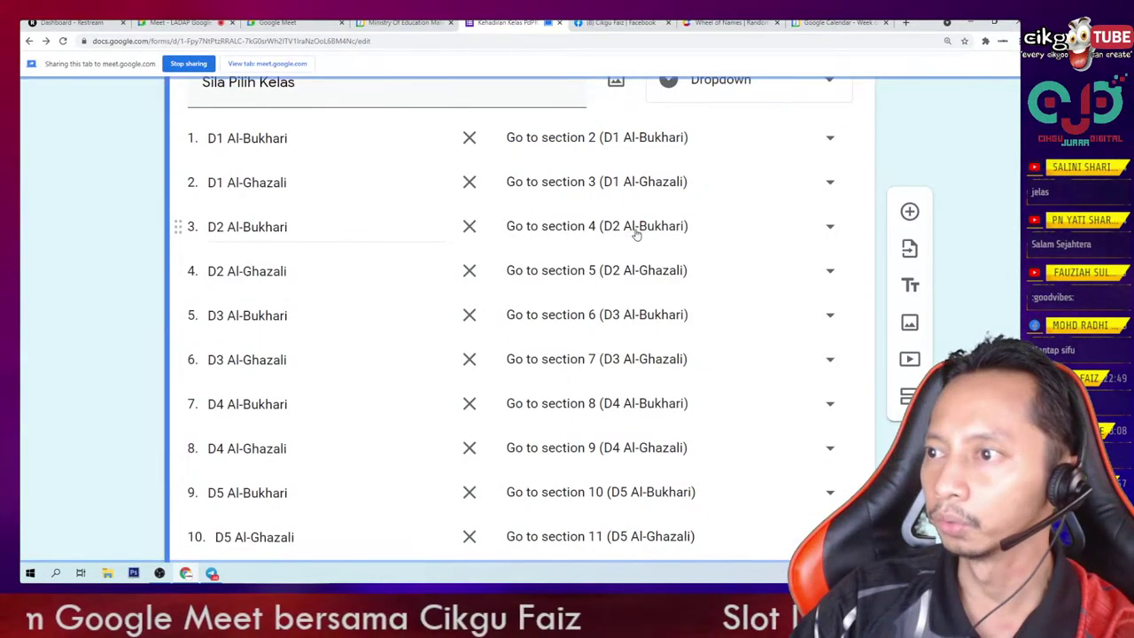
{"action": "scroll", "coordinate": [564, 239], "scroll_direction": "down", "scroll_amount": 1}
{"action": "scroll", "coordinate": [565, 239], "scroll_direction": "down", "scroll_amount": 20}
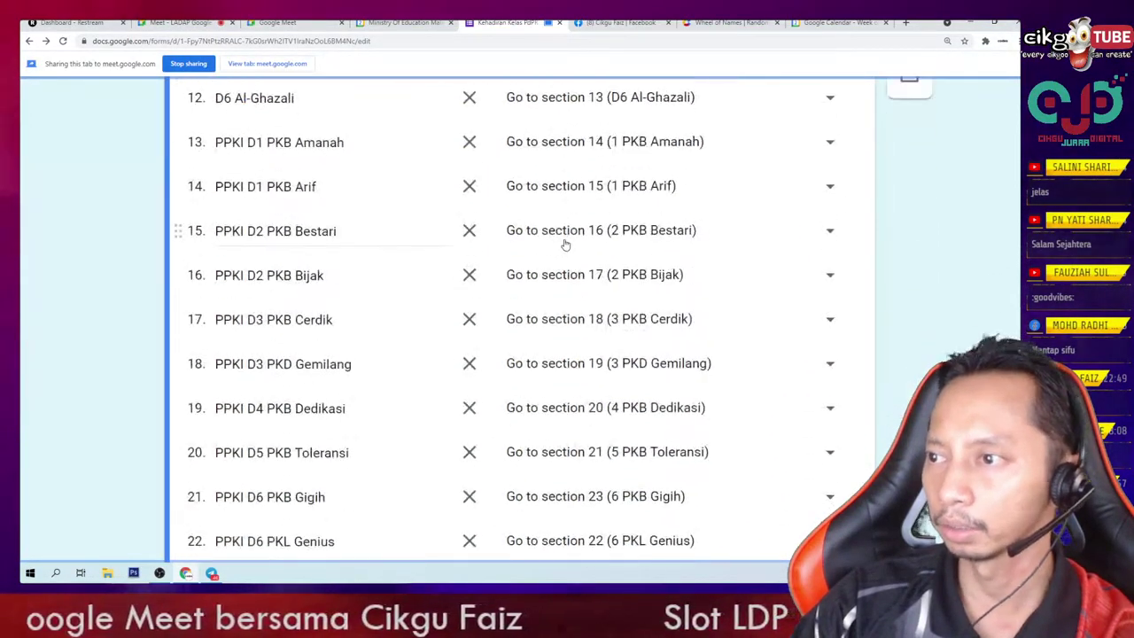
- Examine the student name lists and after-section settings in the D1 Al-Ghazali and D2 Al-Bukhari sections
{"action": "scroll", "coordinate": [562, 245], "scroll_direction": "down", "scroll_amount": 10}
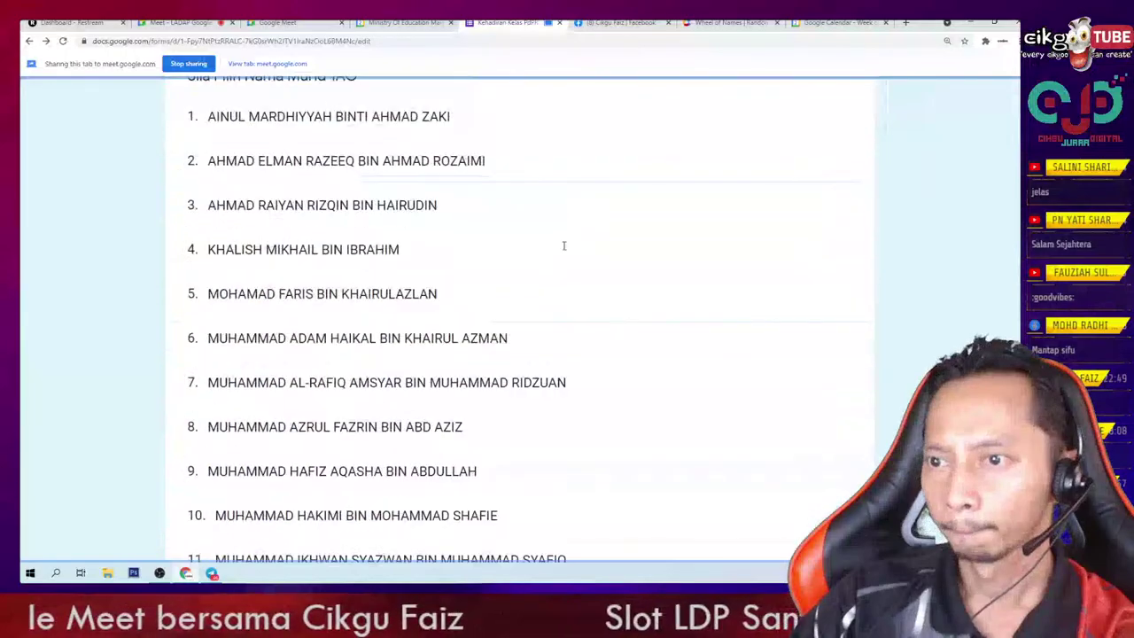
{"action": "scroll", "coordinate": [562, 248], "scroll_direction": "up", "scroll_amount": 6}
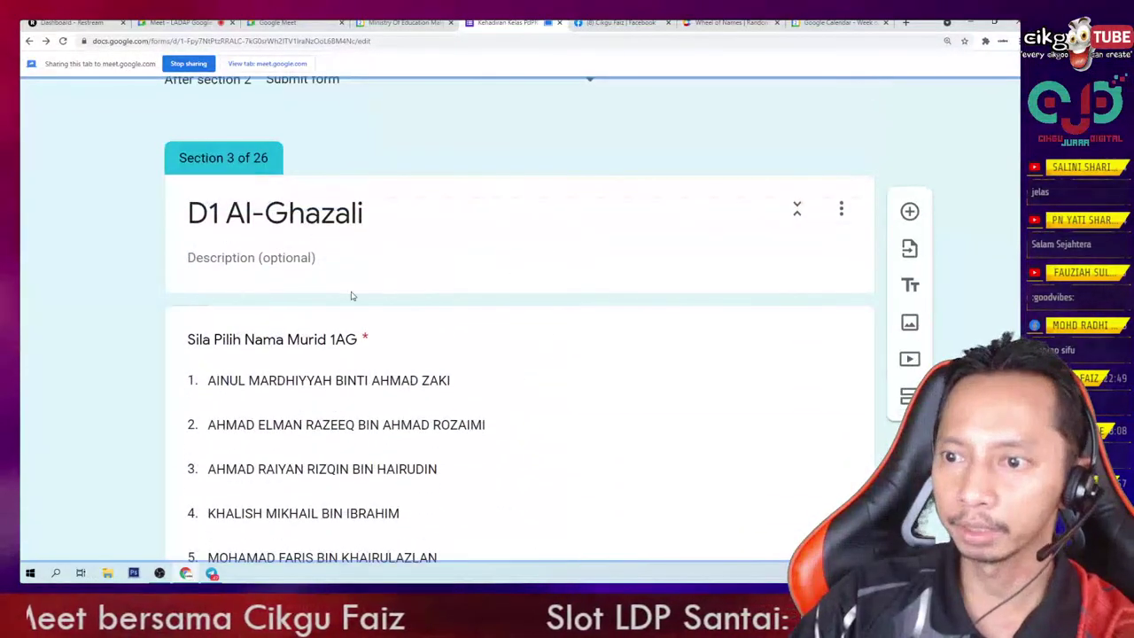
{"action": "scroll", "coordinate": [352, 293], "scroll_direction": "down", "scroll_amount": 2}
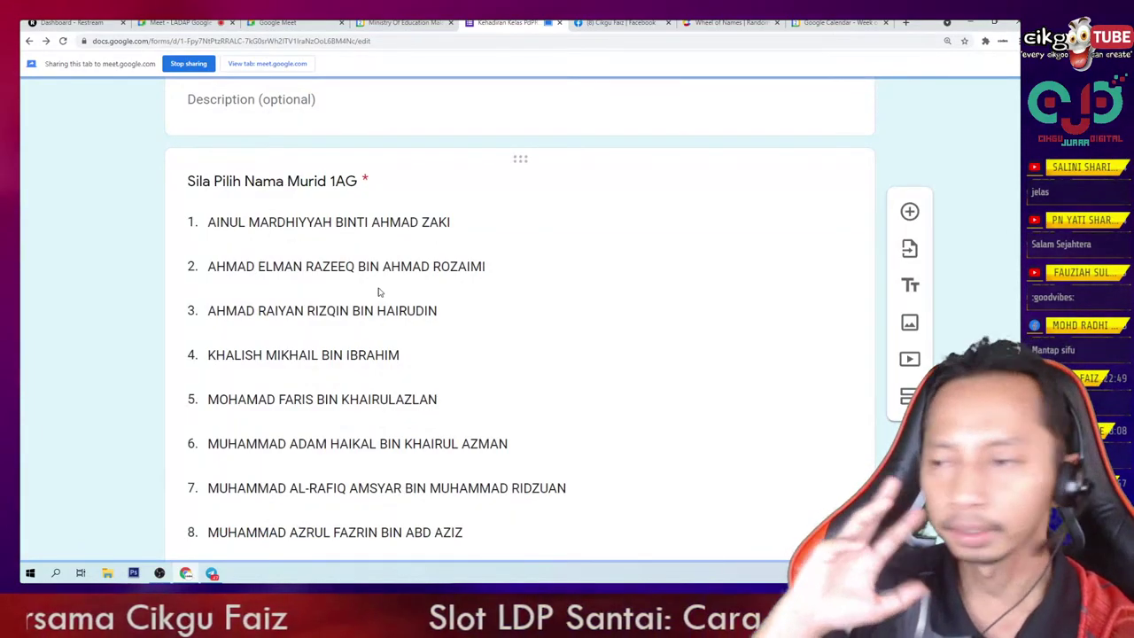
{"action": "scroll", "coordinate": [378, 291], "scroll_direction": "down", "scroll_amount": 14}
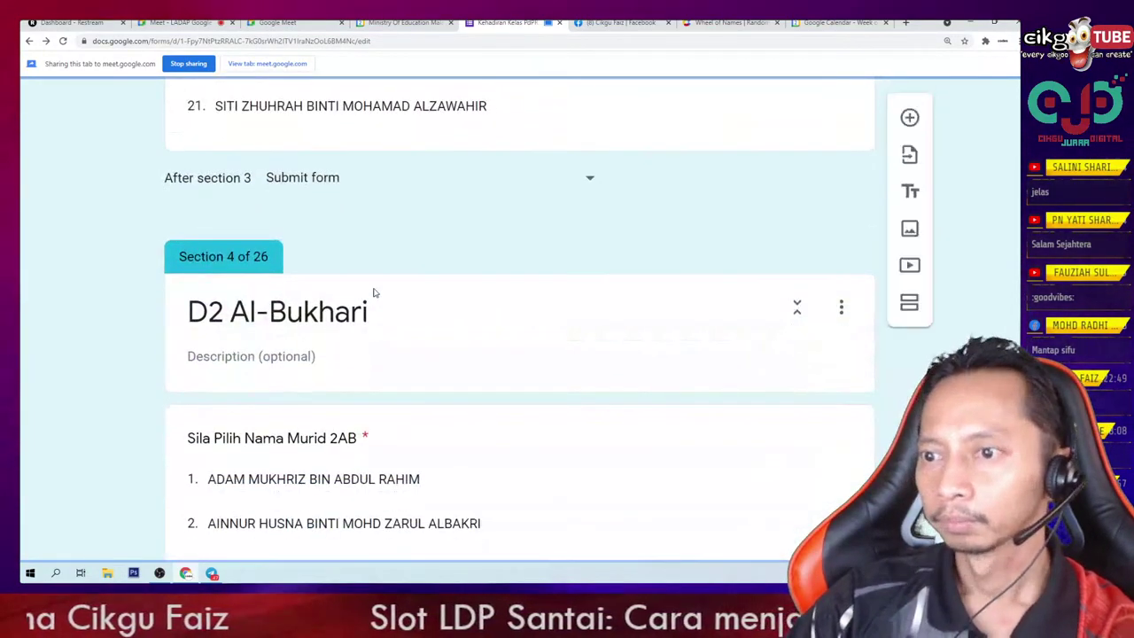
{"action": "scroll", "coordinate": [373, 292], "scroll_direction": "down", "scroll_amount": 1}
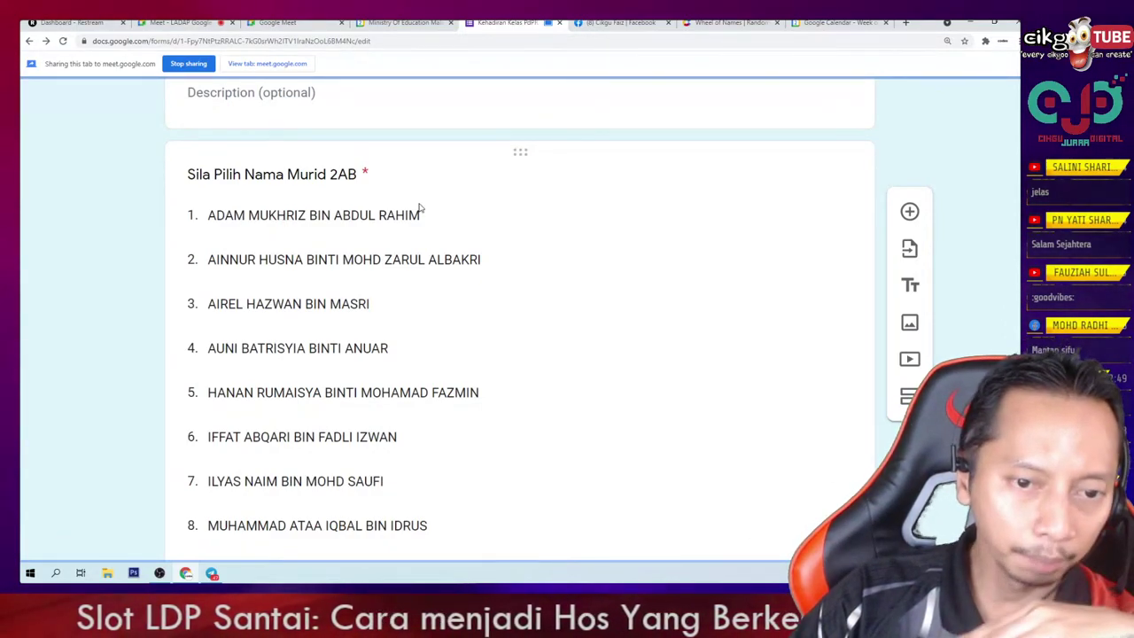
{"action": "scroll", "coordinate": [554, 251], "scroll_direction": "up", "scroll_amount": 5}
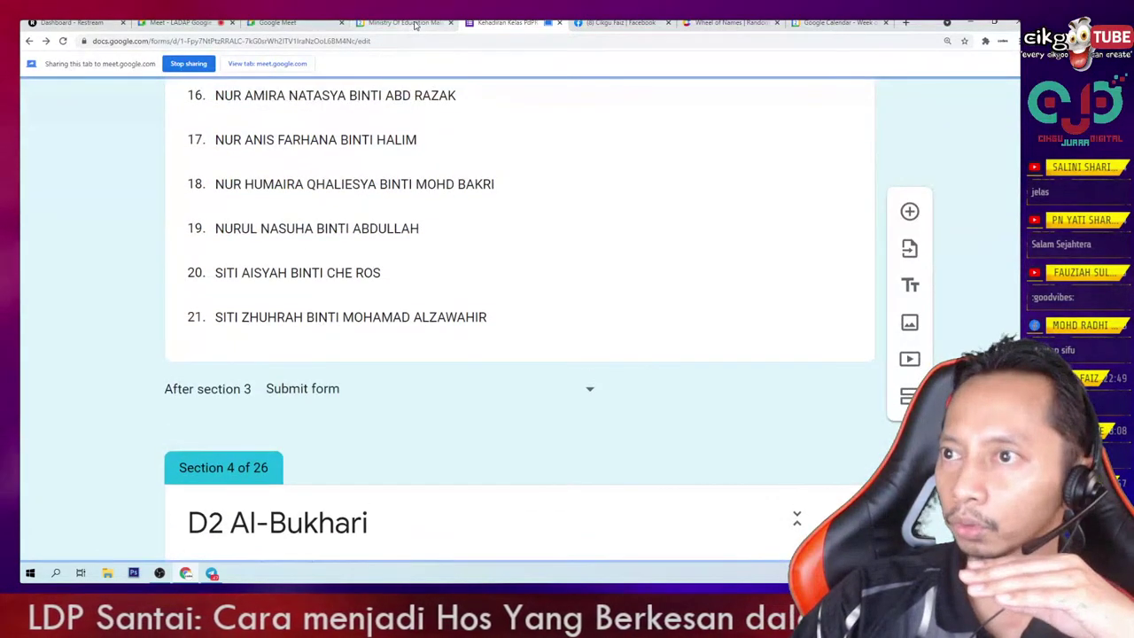
{"action": "scroll", "coordinate": [681, 155], "scroll_direction": "up", "scroll_amount": 5}
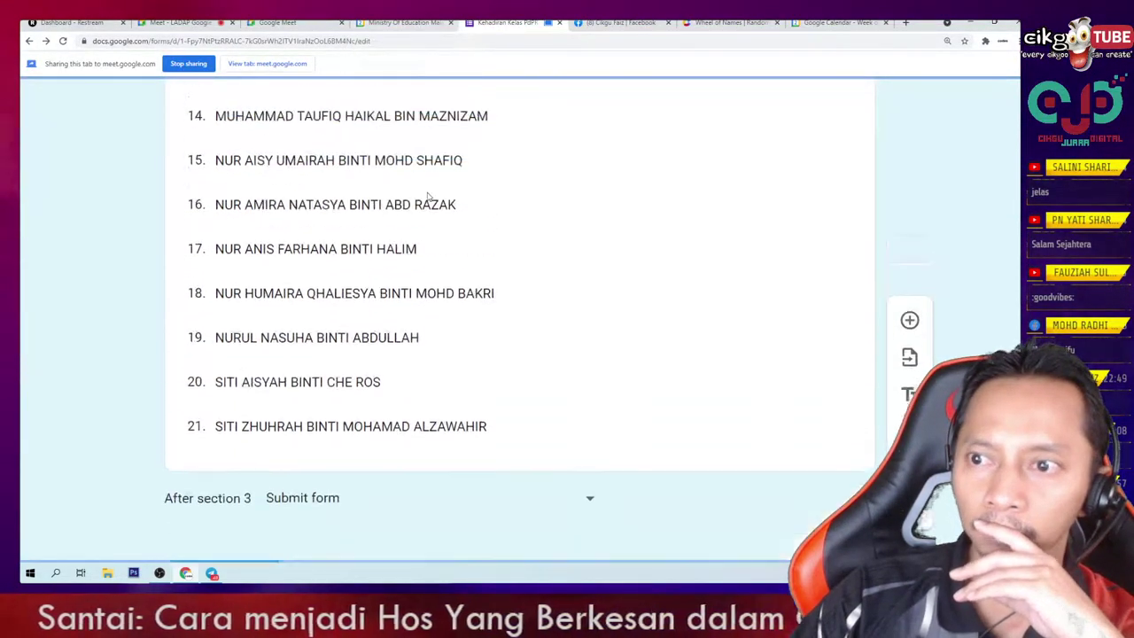
{"action": "left_click", "coordinate": [403, 23]}
{"action": "left_click", "coordinate": [507, 23]}
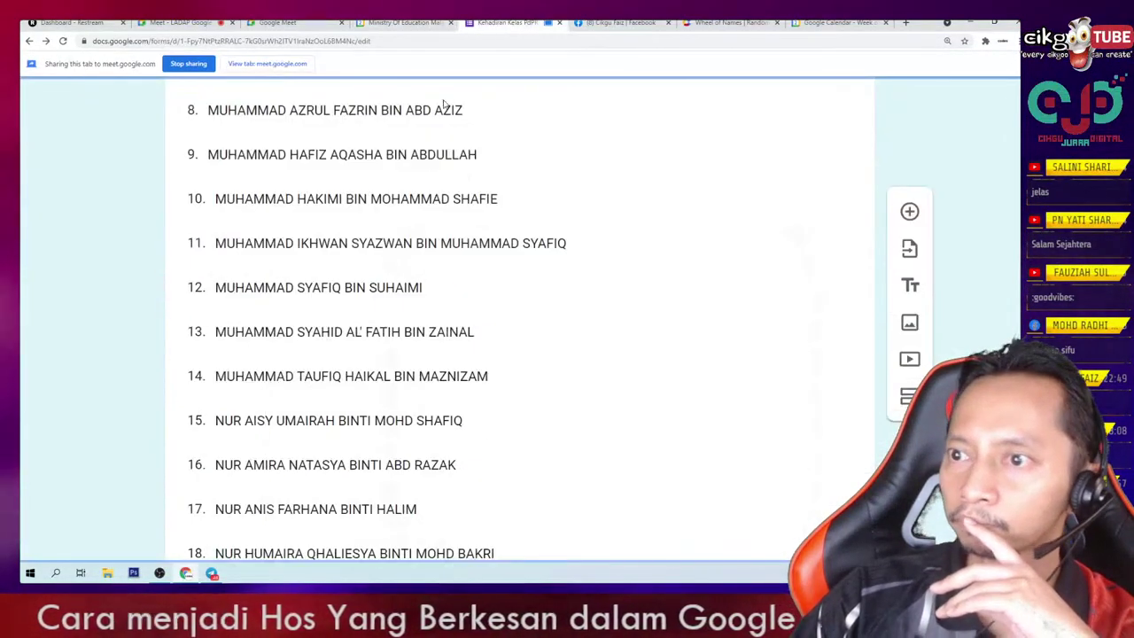
{"action": "scroll", "coordinate": [460, 132], "scroll_direction": "up", "scroll_amount": 3}
{"action": "scroll", "coordinate": [456, 138], "scroll_direction": "down", "scroll_amount": 10}
{"action": "scroll", "coordinate": [456, 138], "scroll_direction": "up", "scroll_amount": 8}
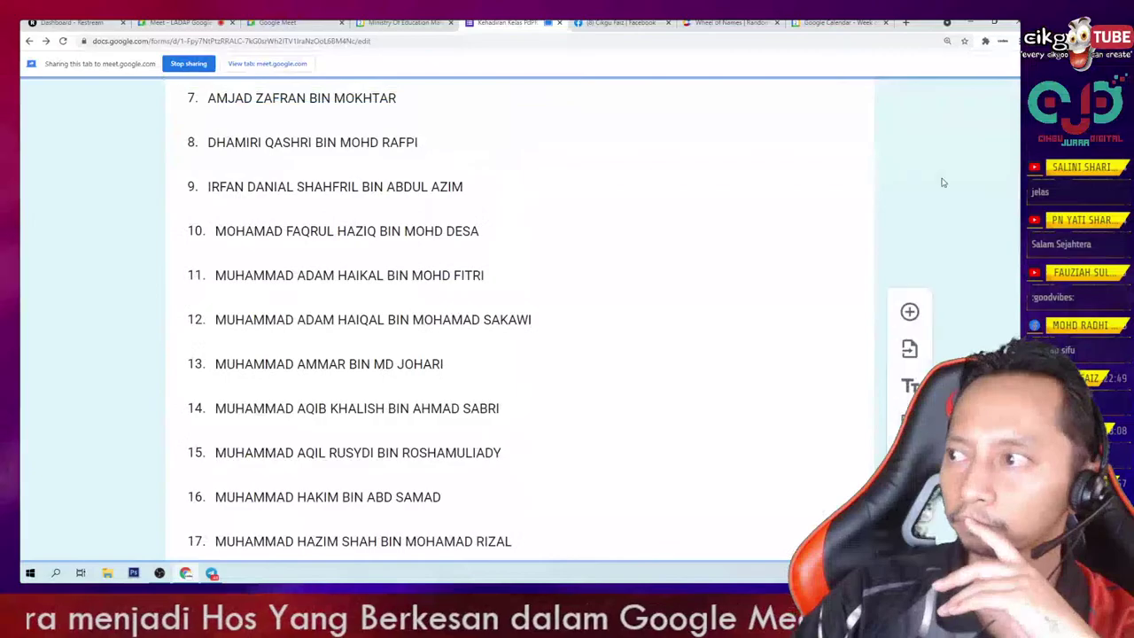
- Return to the Google Forms home and open the form cara guna seksyen untuk cipta kelas
{"action": "scroll", "coordinate": [331, 325], "scroll_direction": "up", "scroll_amount": 5}
{"action": "key", "text": "F5"}
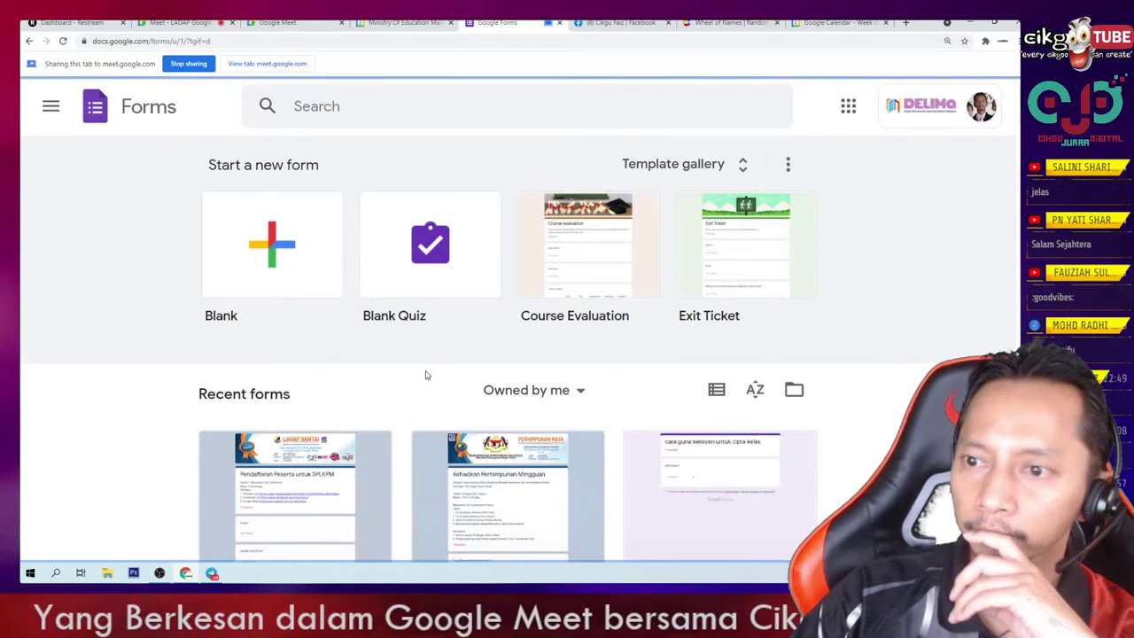
{"action": "scroll", "coordinate": [425, 374], "scroll_direction": "down", "scroll_amount": 2}
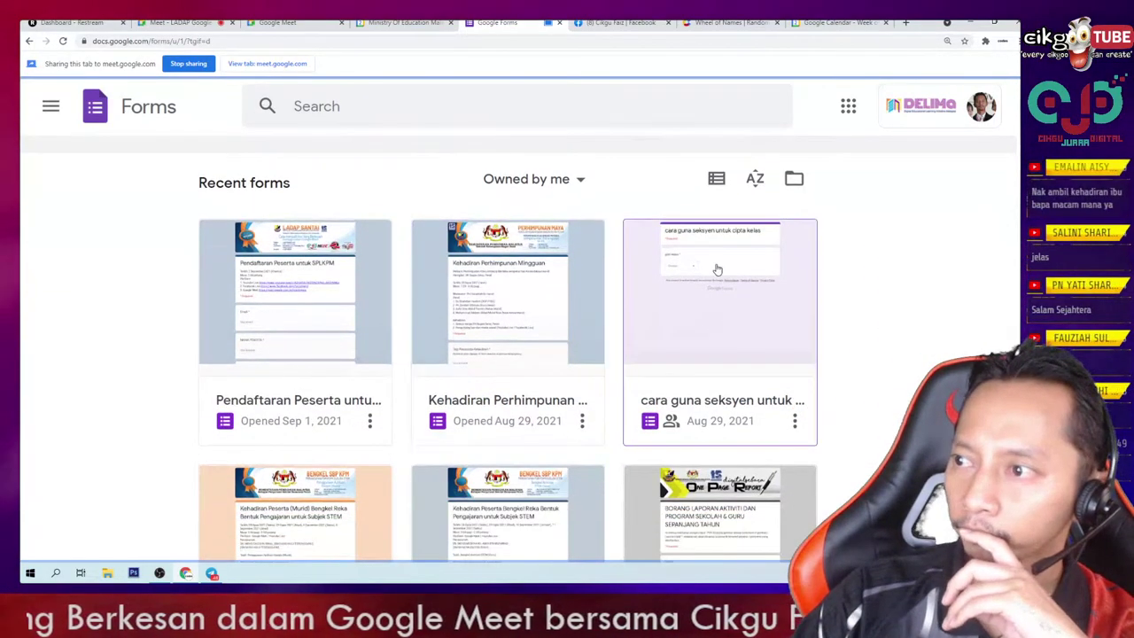
{"action": "left_click", "coordinate": [717, 267]}
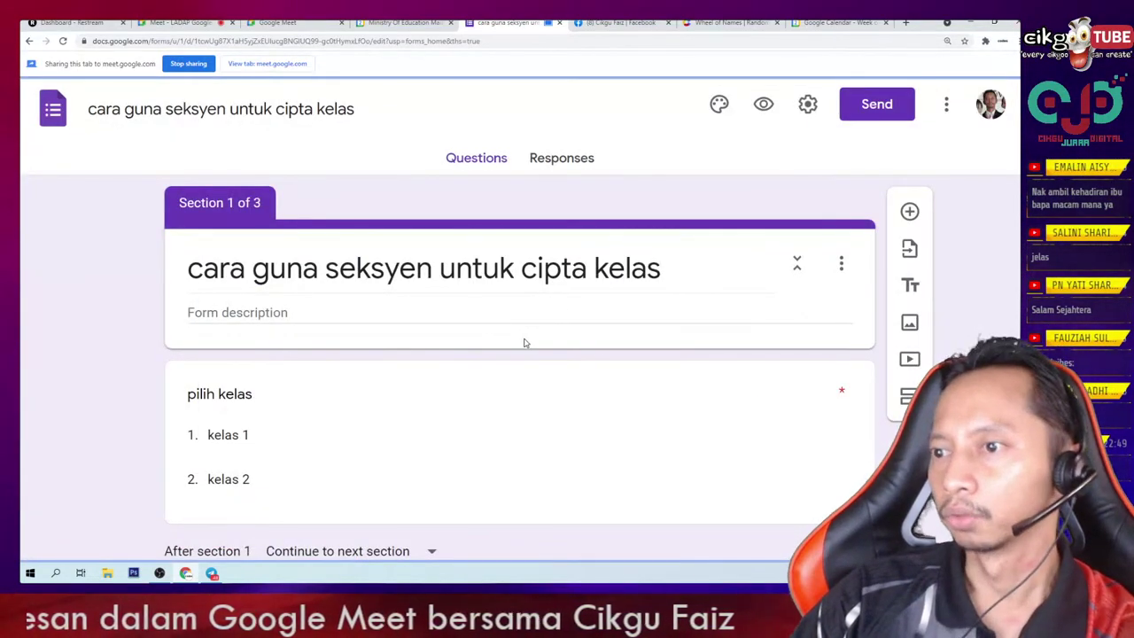
- Clear the student names from the nama murid kelas 1 question by changing its type to Short answer and back to Dropdown
{"action": "scroll", "coordinate": [524, 343], "scroll_direction": "down", "scroll_amount": 5}
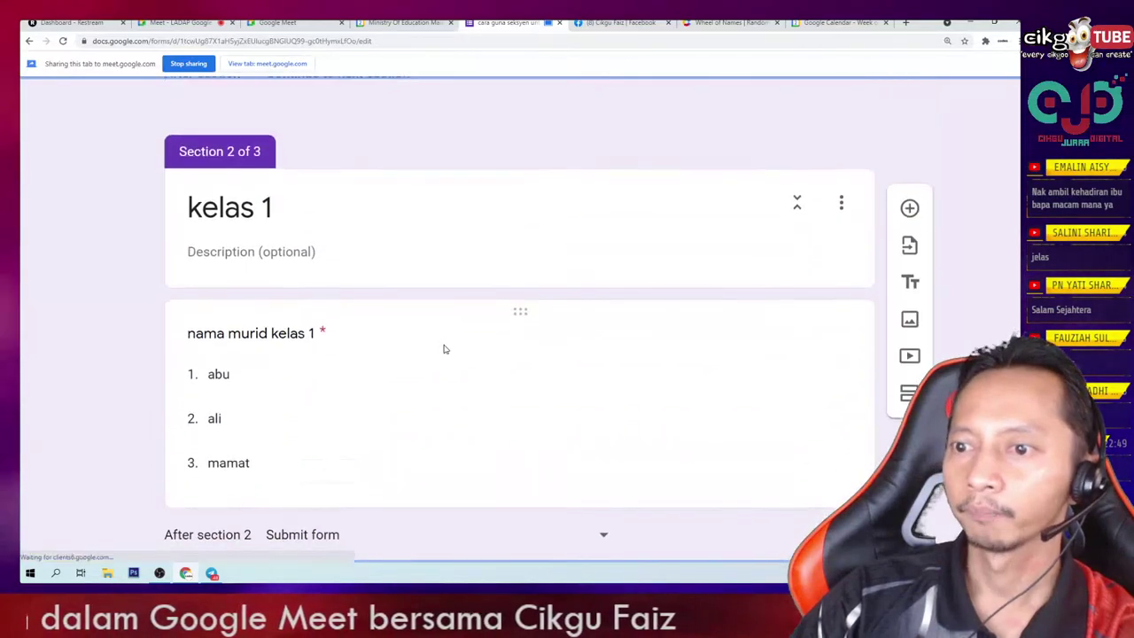
{"action": "scroll", "coordinate": [253, 357], "scroll_direction": "down", "scroll_amount": 1}
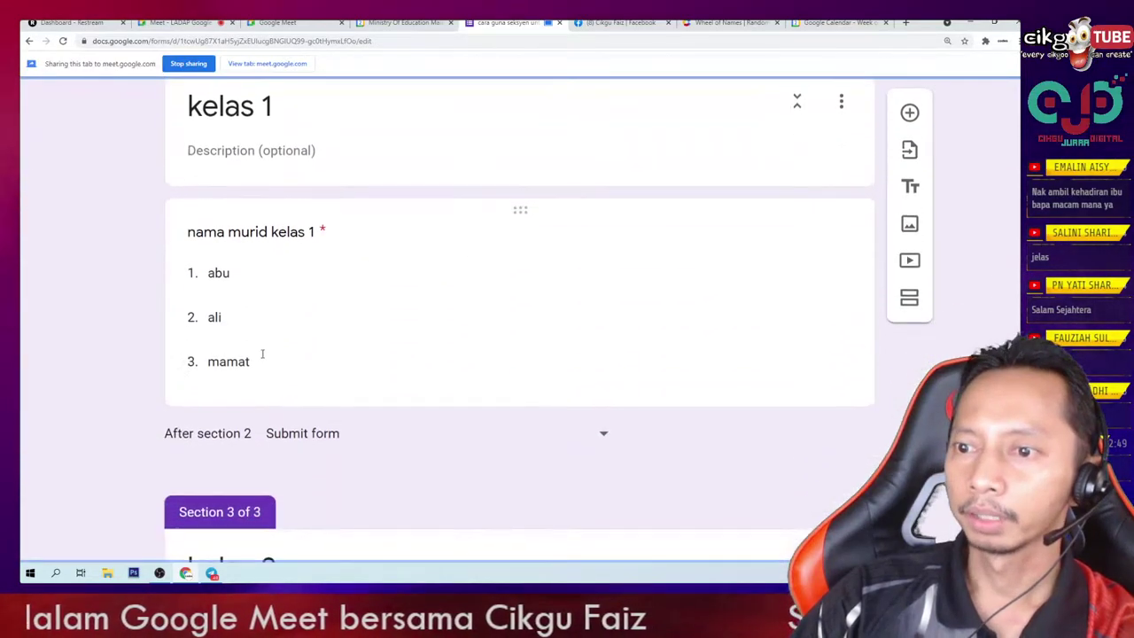
{"action": "left_click", "coordinate": [240, 358]}
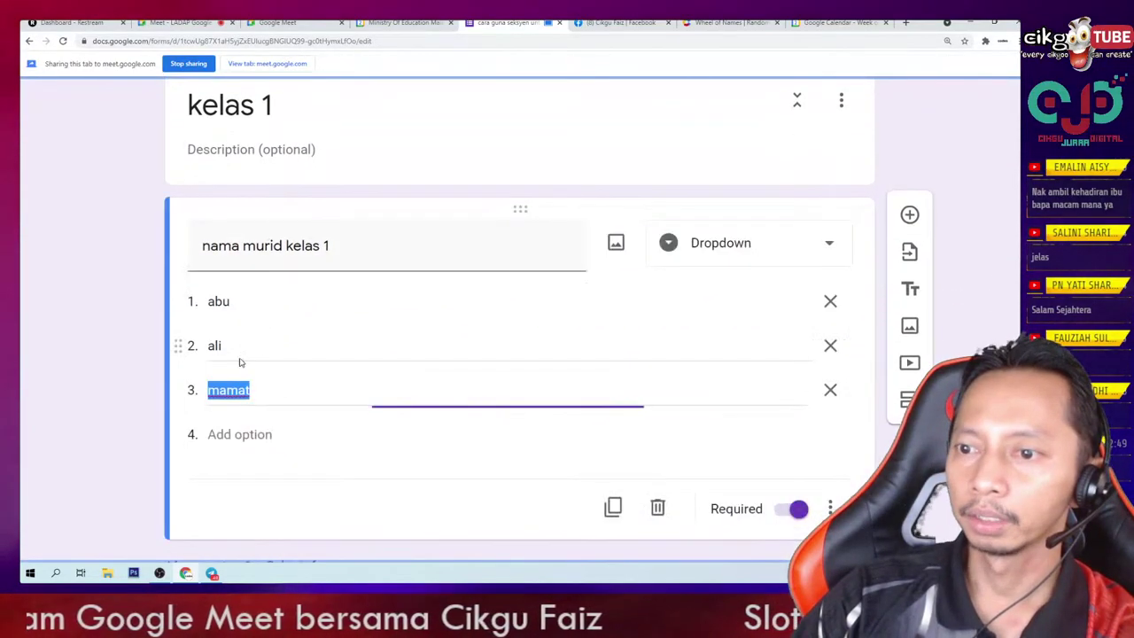
{"action": "left_click", "coordinate": [805, 254]}
{"action": "scroll", "coordinate": [765, 308], "scroll_direction": "up", "scroll_amount": 1}
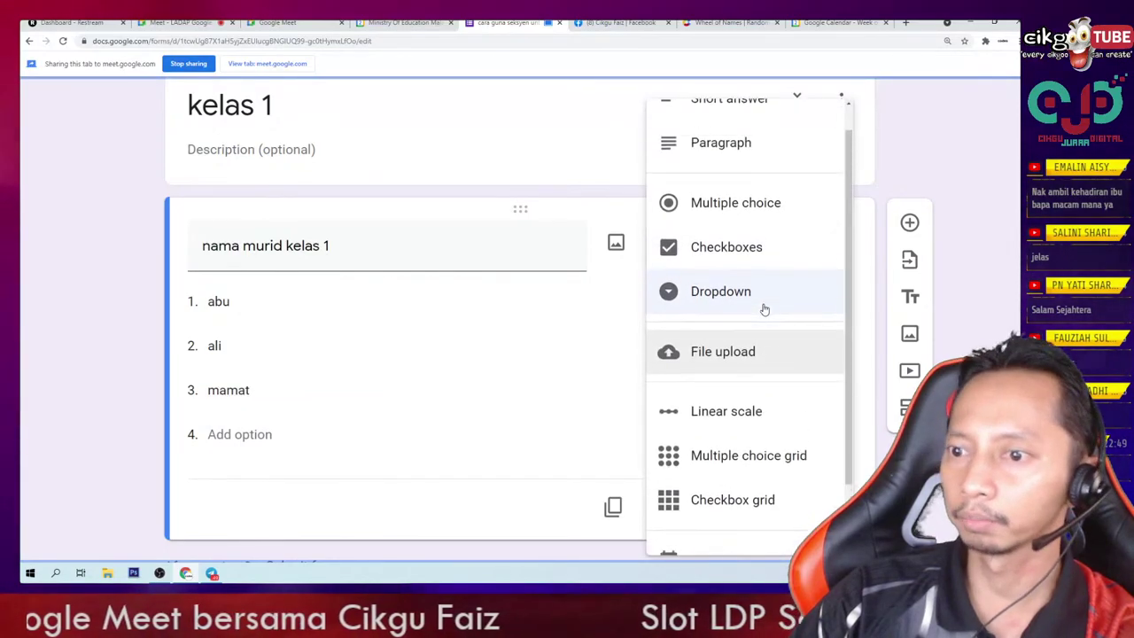
{"action": "left_click", "coordinate": [324, 384]}
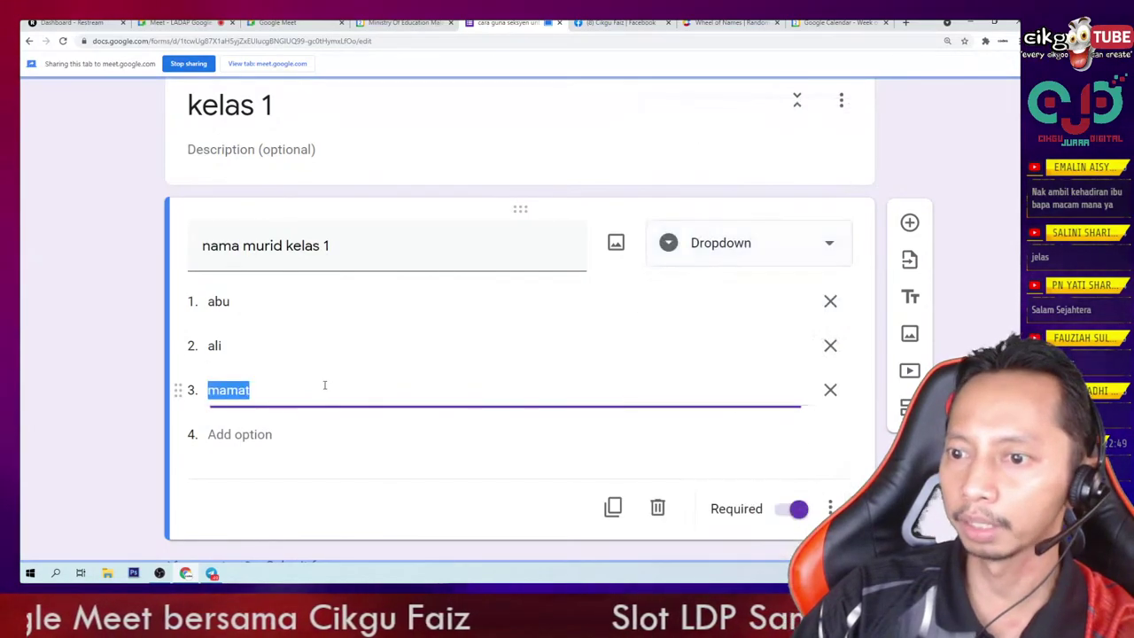
{"action": "left_click", "coordinate": [818, 251]}
{"action": "scroll", "coordinate": [809, 250], "scroll_direction": "up", "scroll_amount": 1}
{"action": "left_click", "coordinate": [759, 124]}
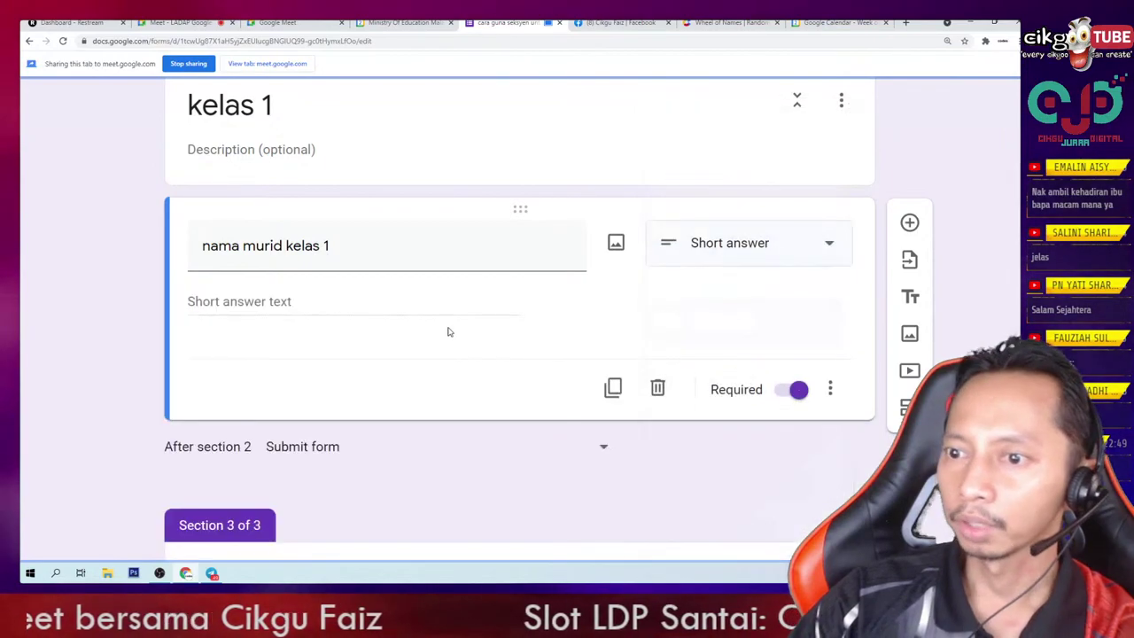
{"action": "left_click", "coordinate": [787, 258]}
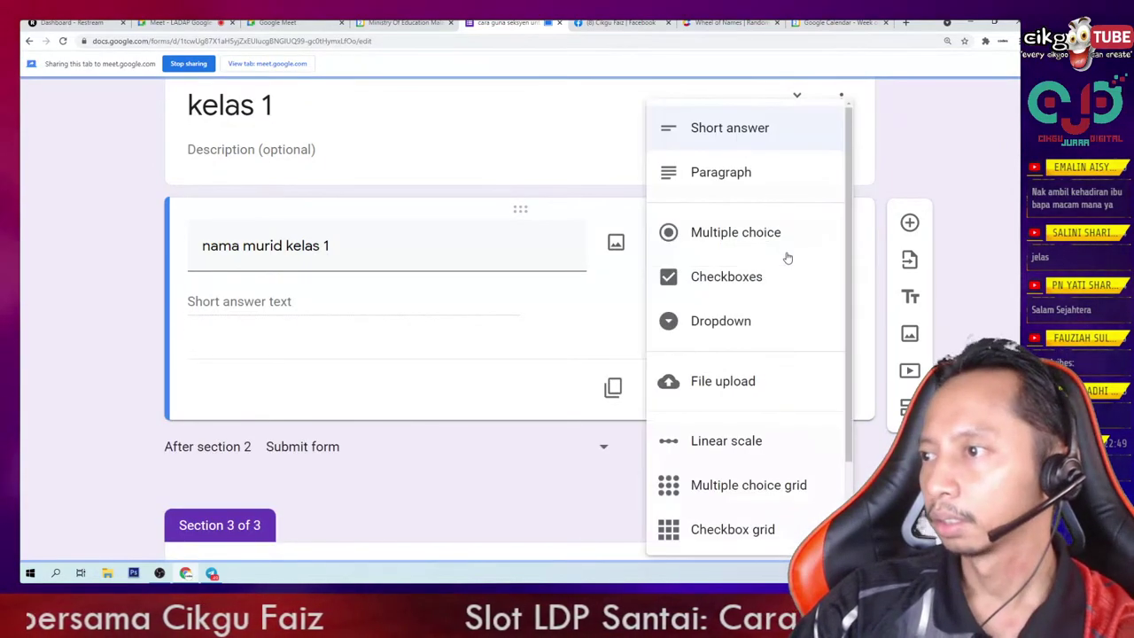
{"action": "left_click", "coordinate": [751, 320]}
{"action": "left_click", "coordinate": [267, 307]}
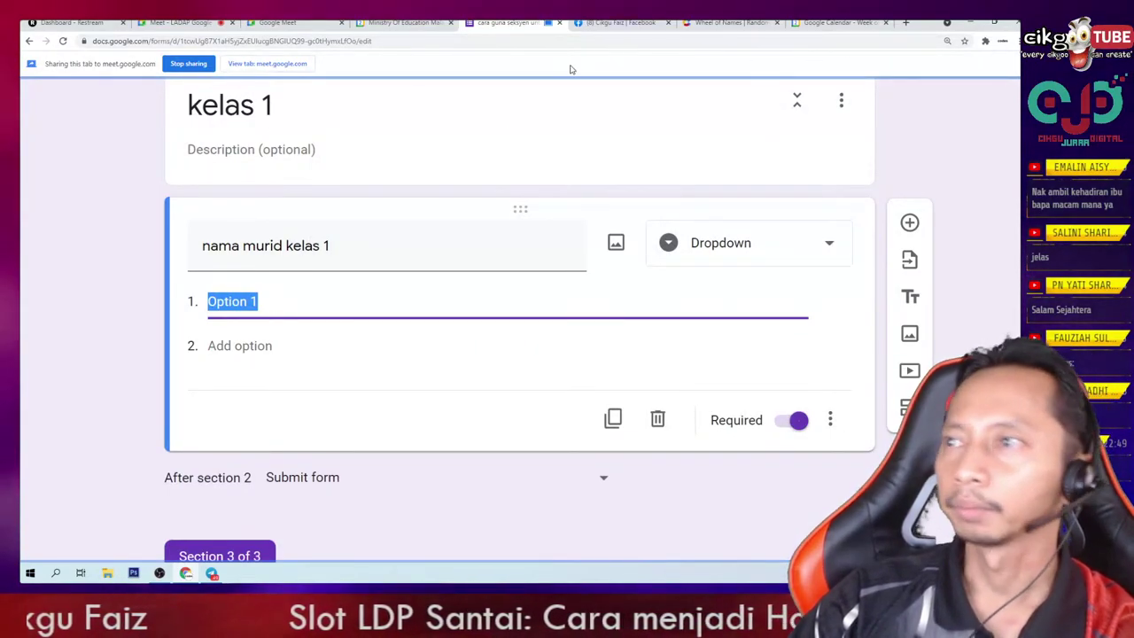
- Open a new browser tab, share it to the meeting and search the web for google sheets
{"action": "left_click", "coordinate": [907, 23]}
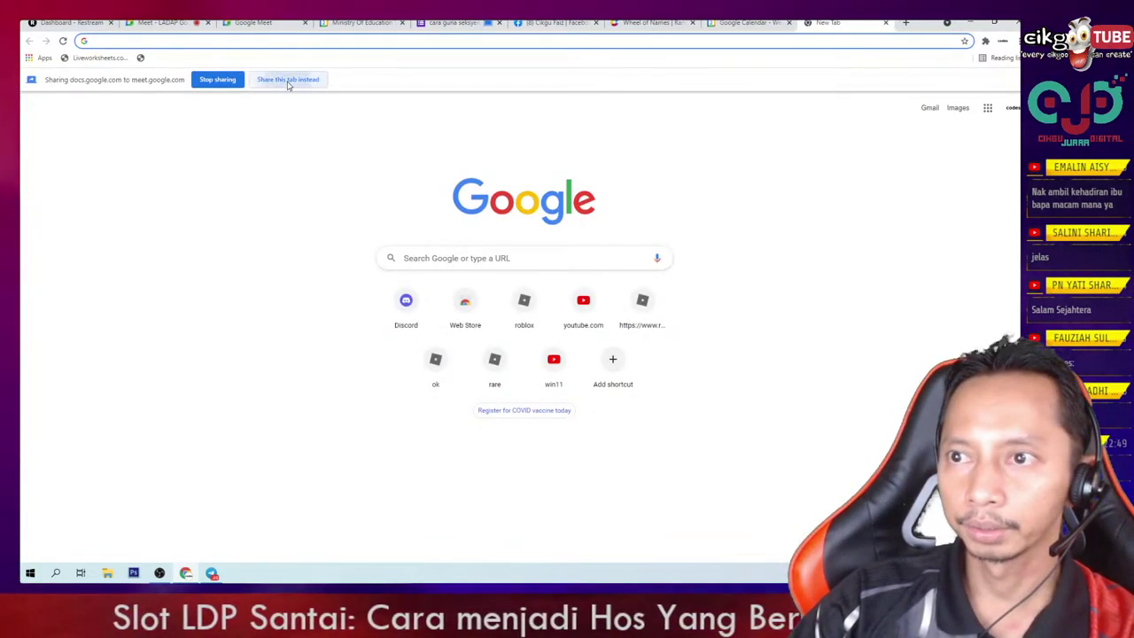
{"action": "left_click", "coordinate": [288, 80]}
{"action": "type", "text": "go"}
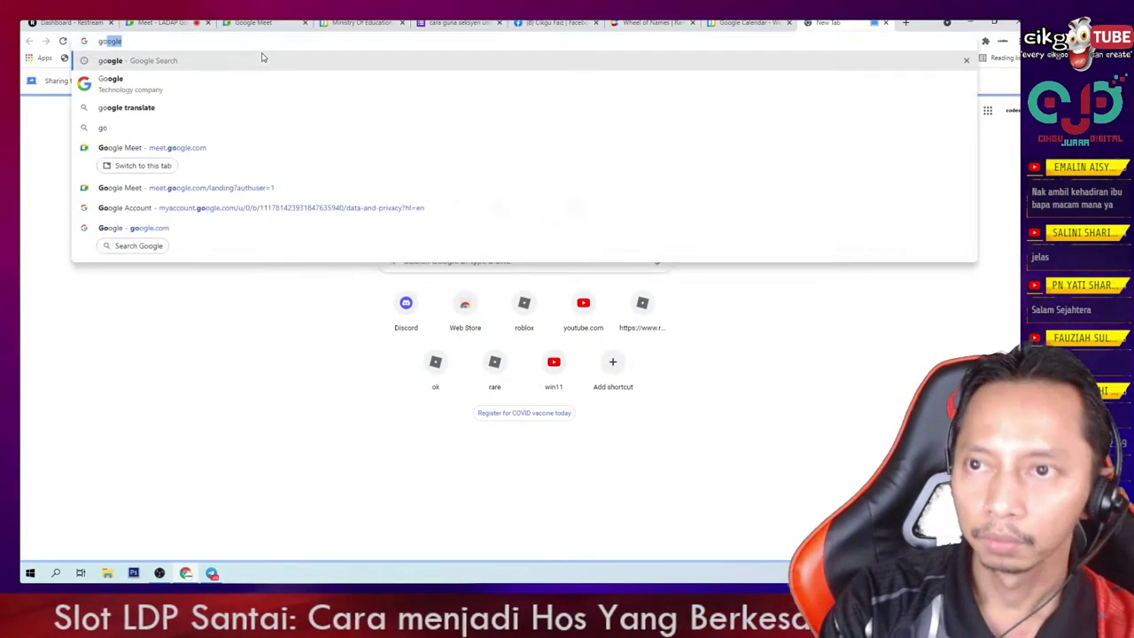
{"action": "type", "text": "oglw"}
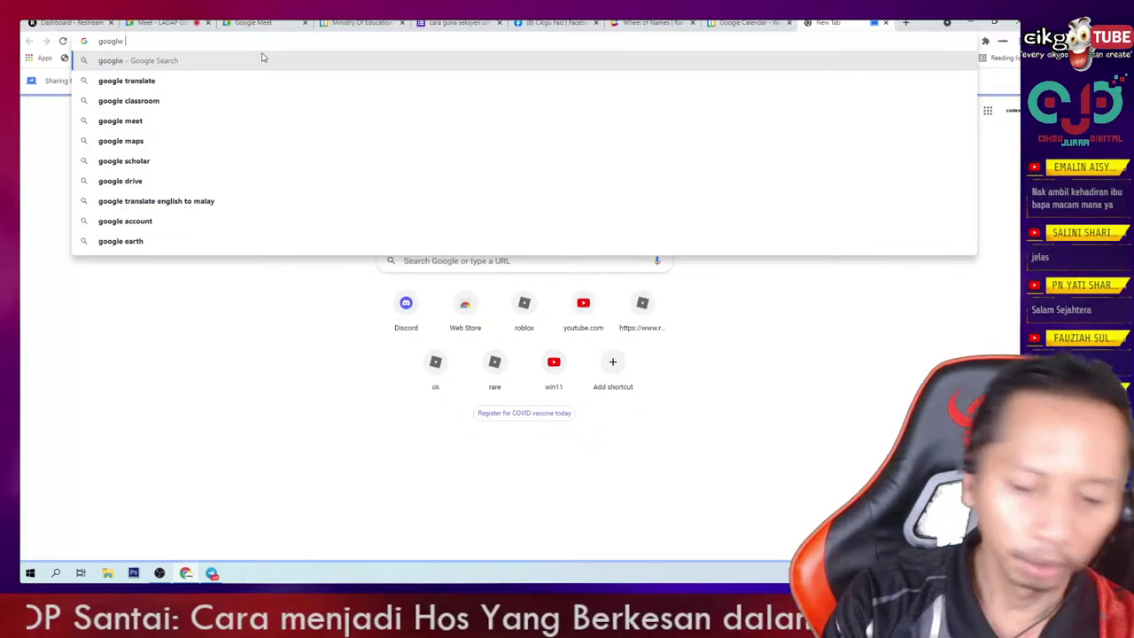
{"action": "key", "text": "BackSpace"}
{"action": "type", "text": "e sh"}
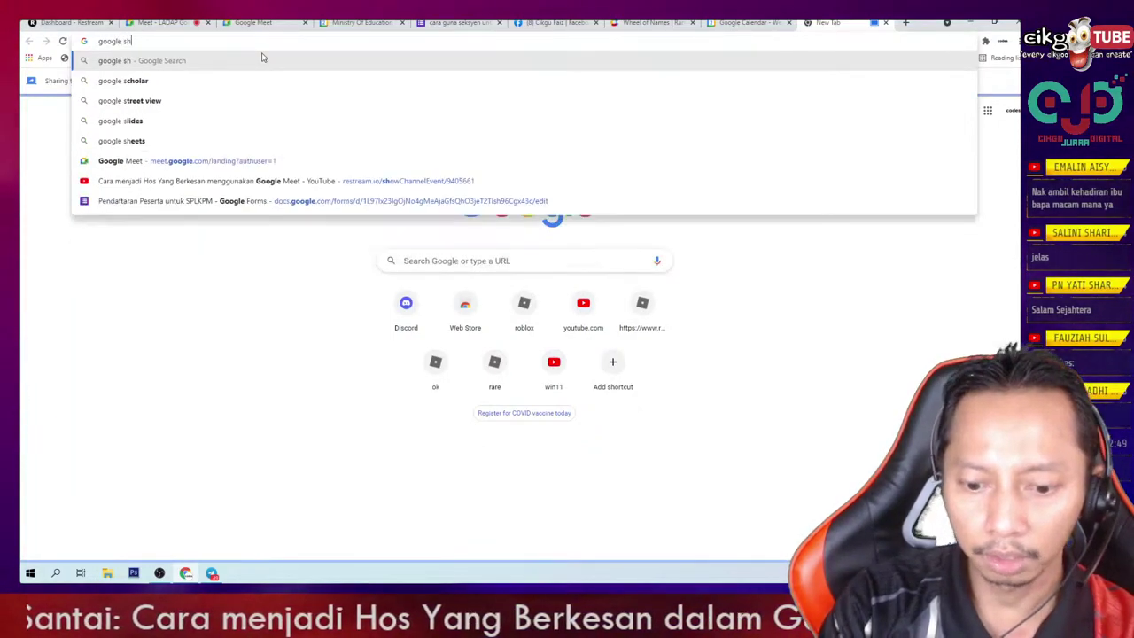
{"action": "type", "text": "eets"}
{"action": "key", "text": "Return"}
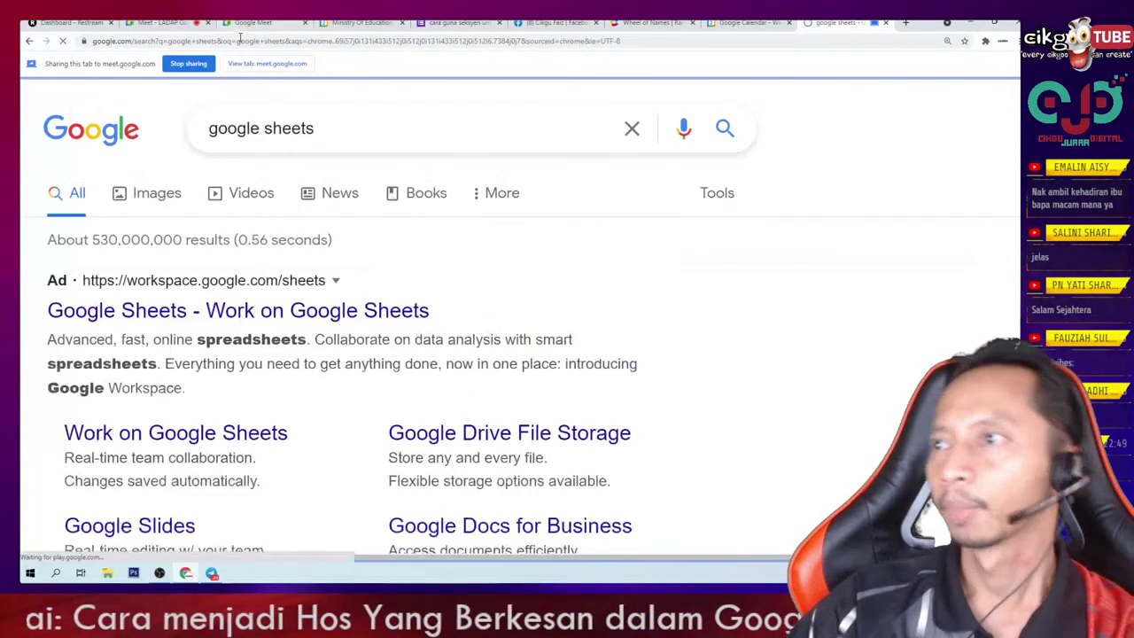
- Open the Google Sheets home from the search results and dismiss the welcome message
{"action": "scroll", "coordinate": [403, 366], "scroll_direction": "down", "scroll_amount": 2}
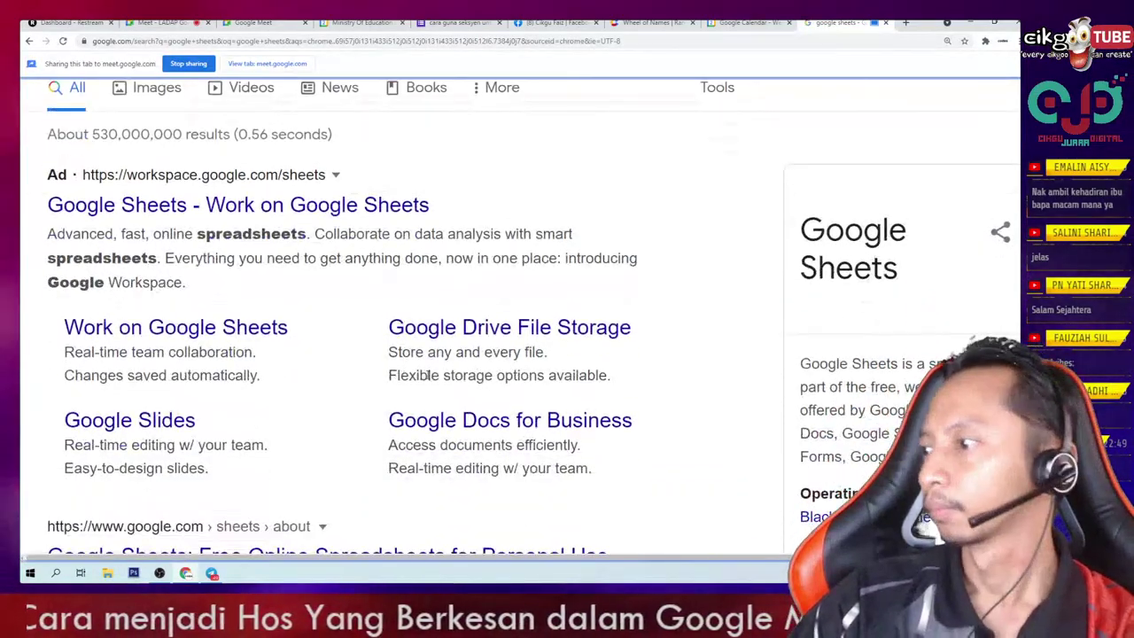
{"action": "scroll", "coordinate": [360, 373], "scroll_direction": "down", "scroll_amount": 6}
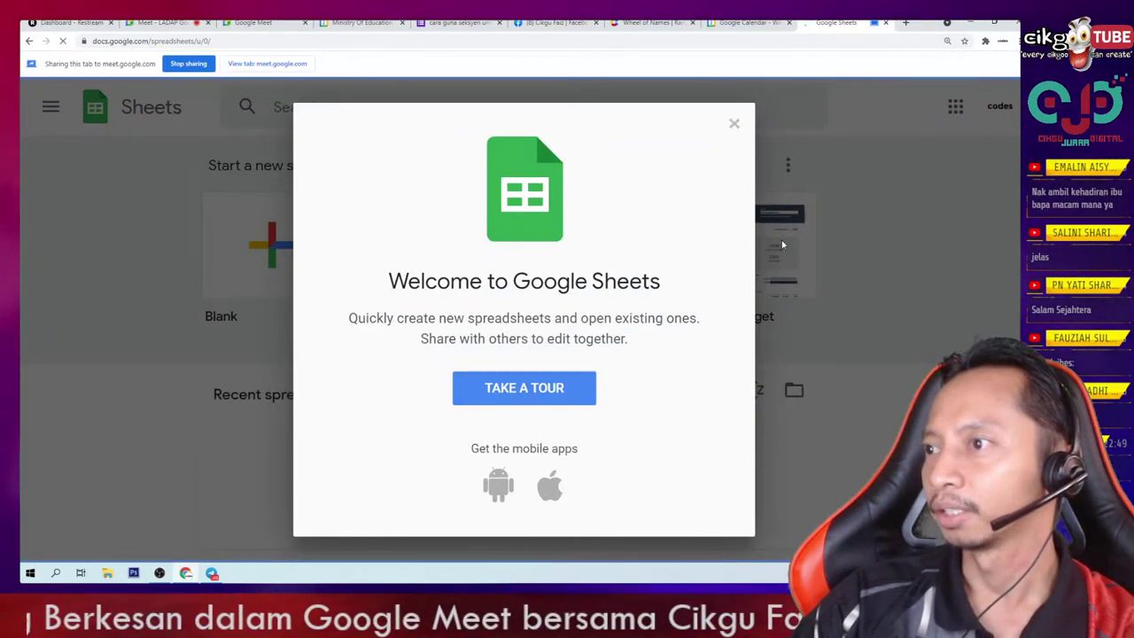
{"action": "left_click", "coordinate": [735, 125]}
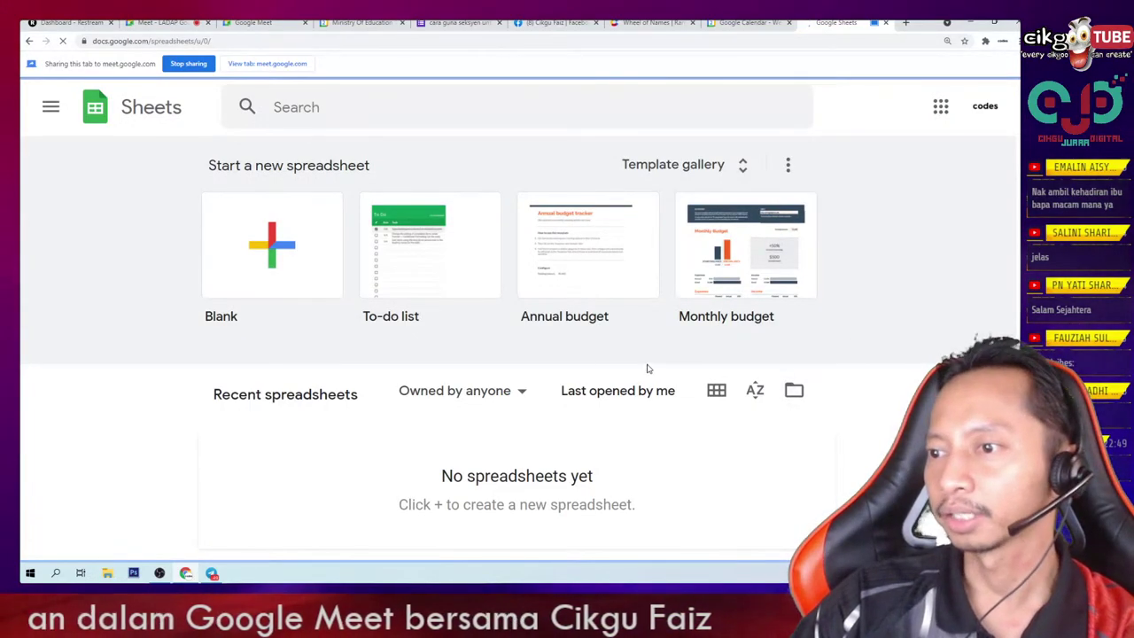
{"action": "scroll", "coordinate": [606, 367], "scroll_direction": "down", "scroll_amount": 1}
{"action": "scroll", "coordinate": [563, 353], "scroll_direction": "up", "scroll_amount": 1}
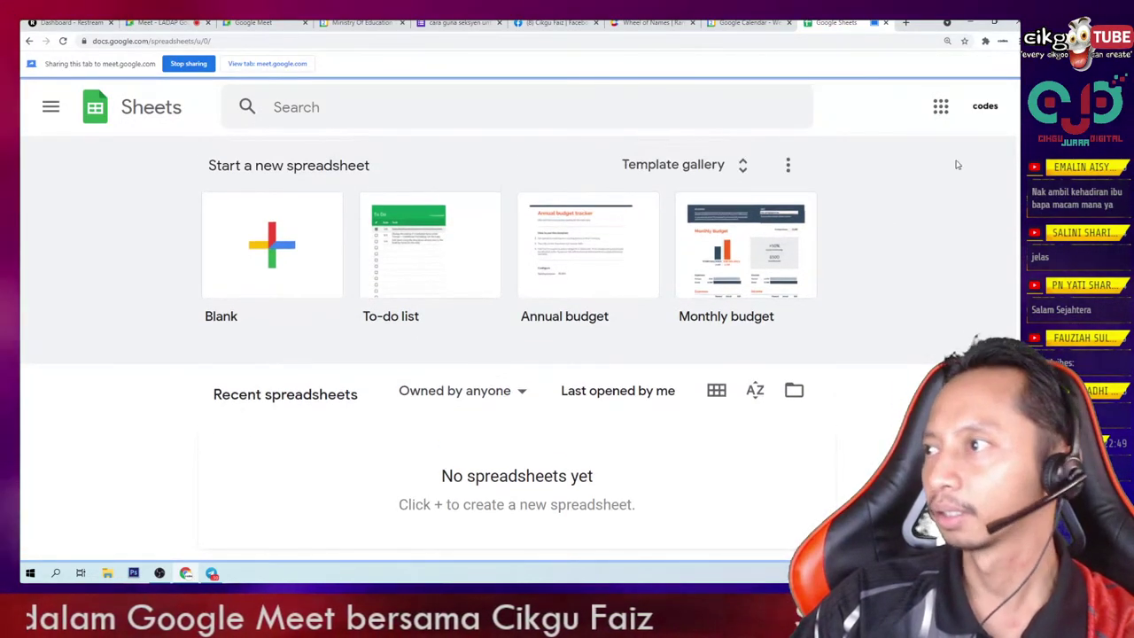
- Switch Google Sheets to the DELIMa school account and share its tab to the meeting instead
{"action": "left_click", "coordinate": [984, 106]}
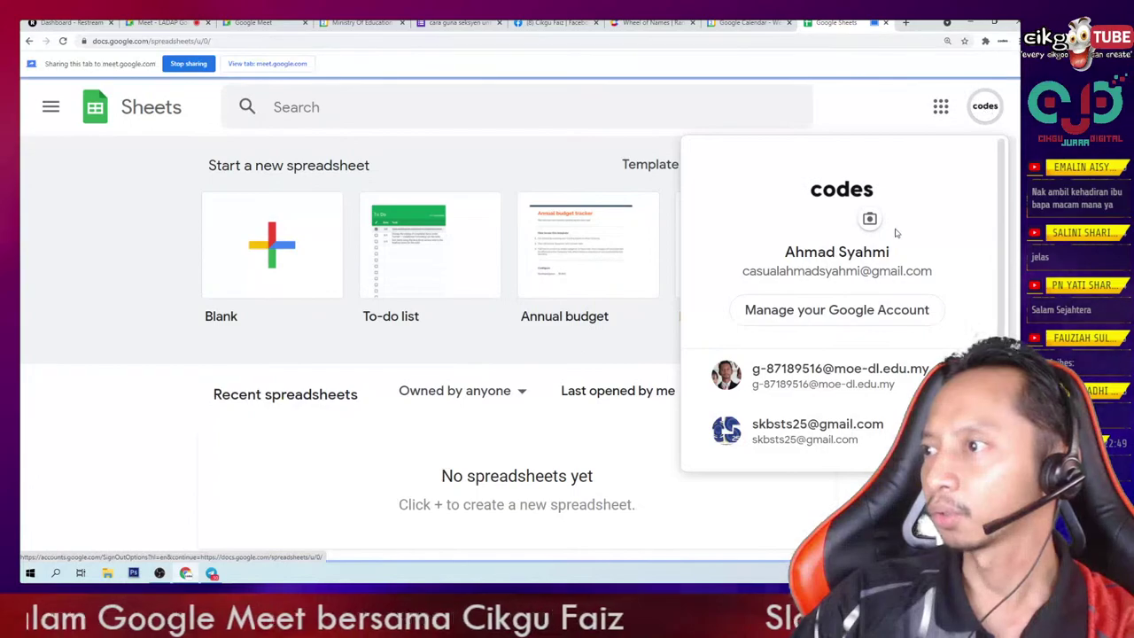
{"action": "left_click", "coordinate": [863, 363]}
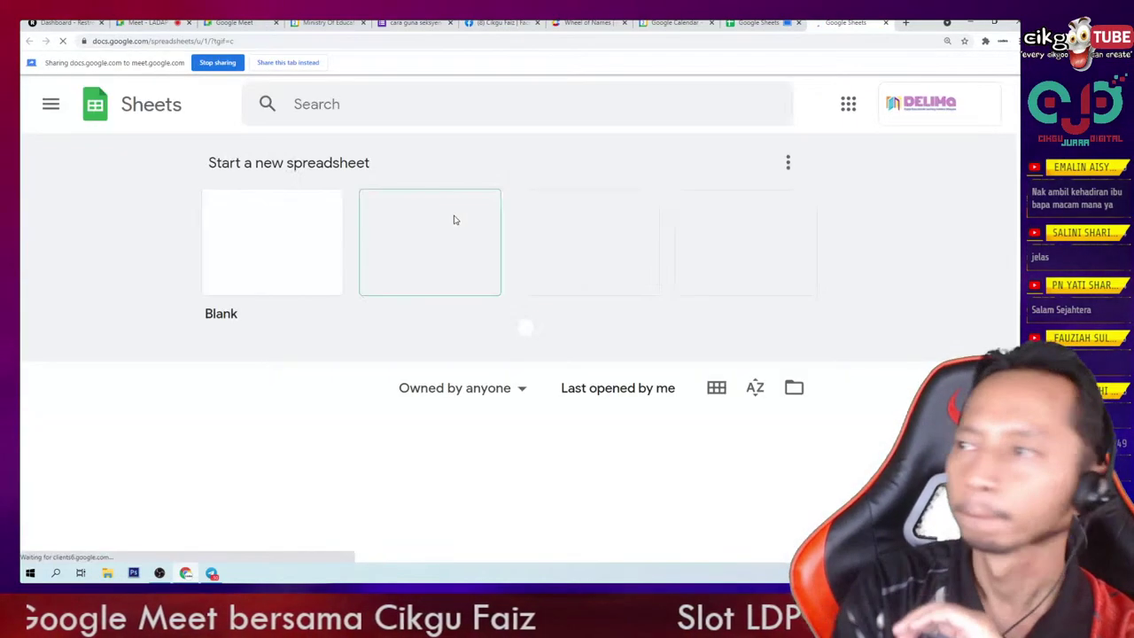
{"action": "left_click", "coordinate": [285, 64]}
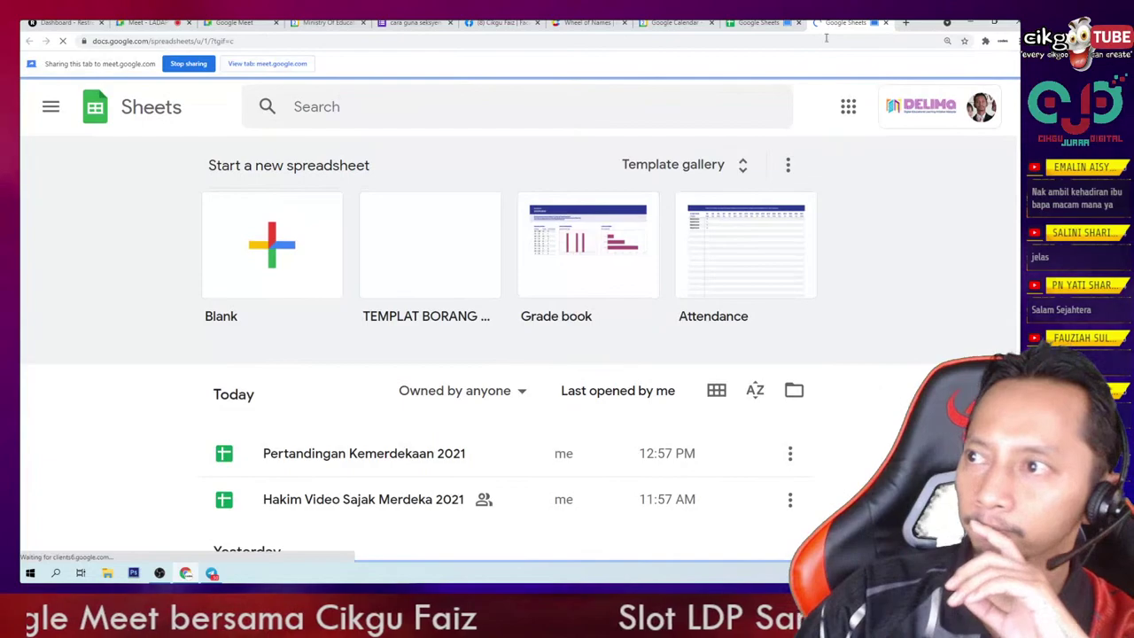
- Open the Hakim Video Sajak Merdeka 2021 spreadsheet and select the student names in cells B4:B19
{"action": "scroll", "coordinate": [476, 335], "scroll_direction": "down", "scroll_amount": 2}
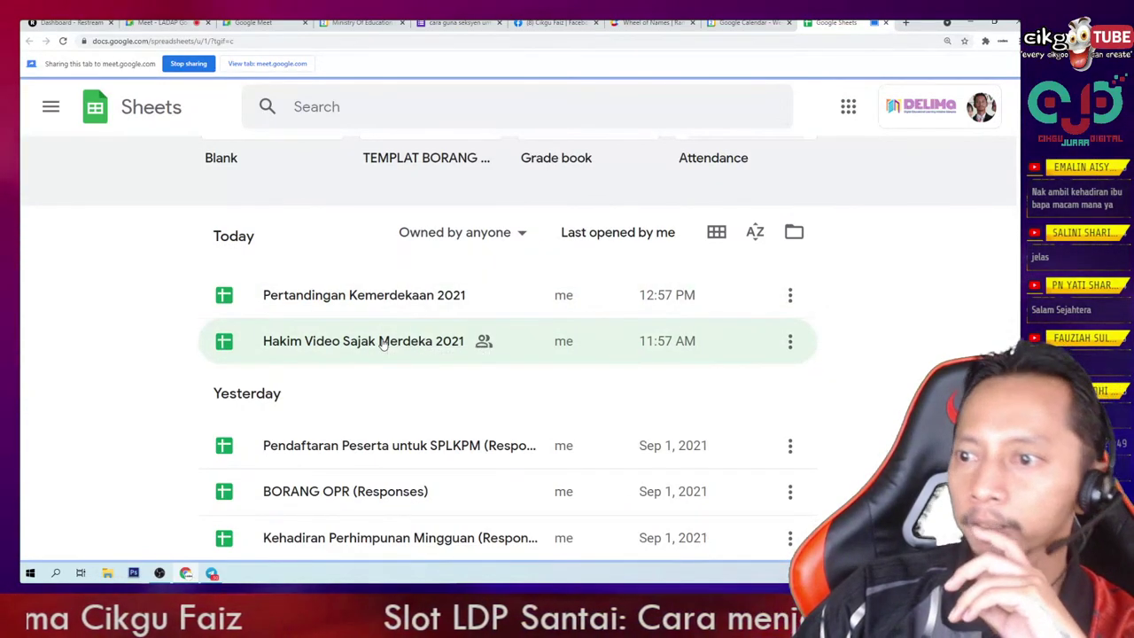
{"action": "left_click", "coordinate": [383, 344]}
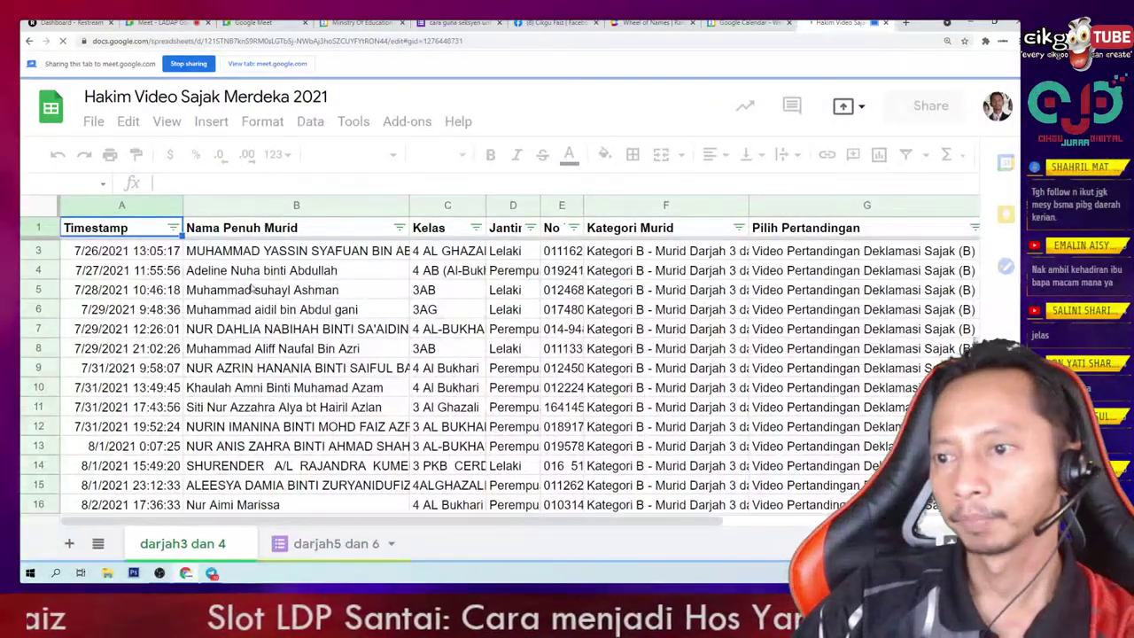
{"action": "left_click", "coordinate": [253, 271]}
{"action": "scroll", "coordinate": [280, 366], "scroll_direction": "down", "scroll_amount": 5}
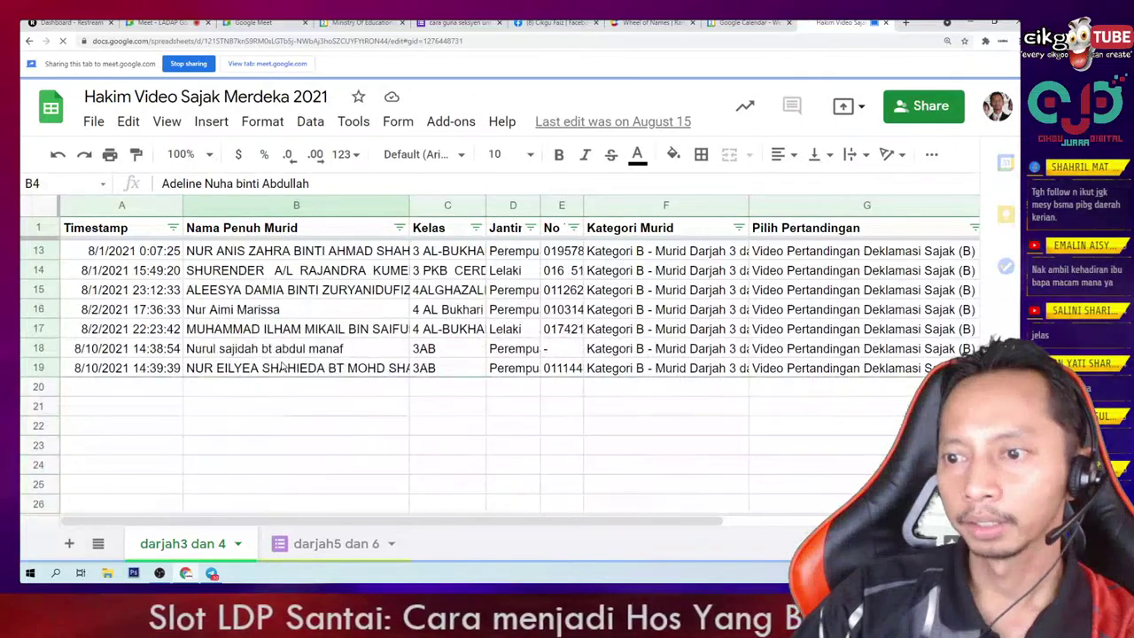
{"action": "left_click", "coordinate": [282, 366], "text": "shift"}
{"action": "scroll", "coordinate": [292, 355], "scroll_direction": "up", "scroll_amount": 3}
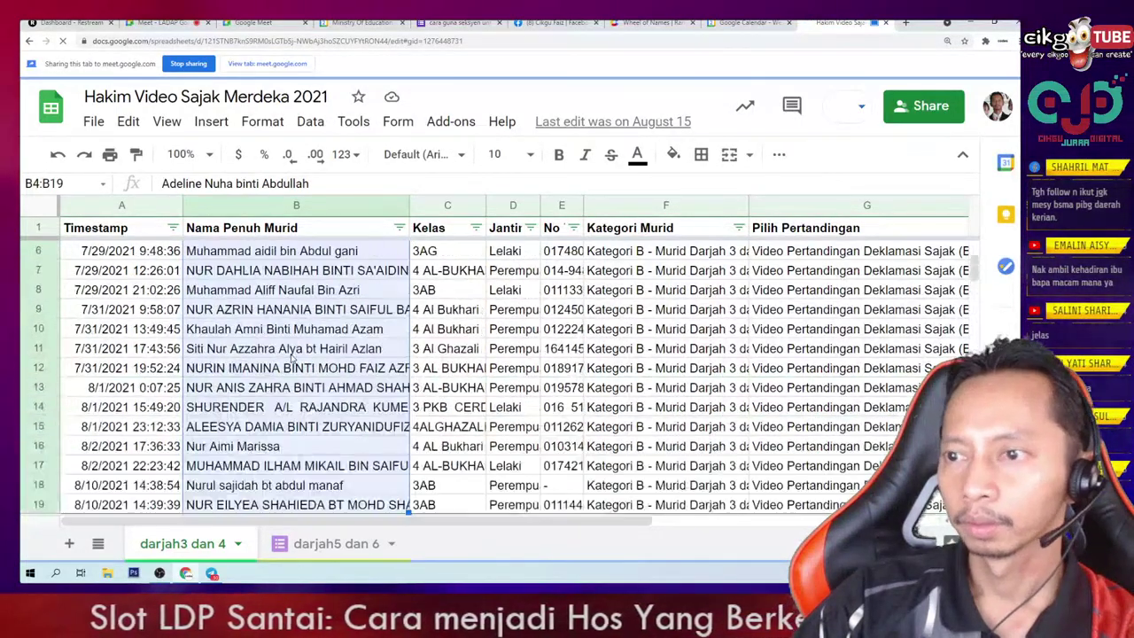